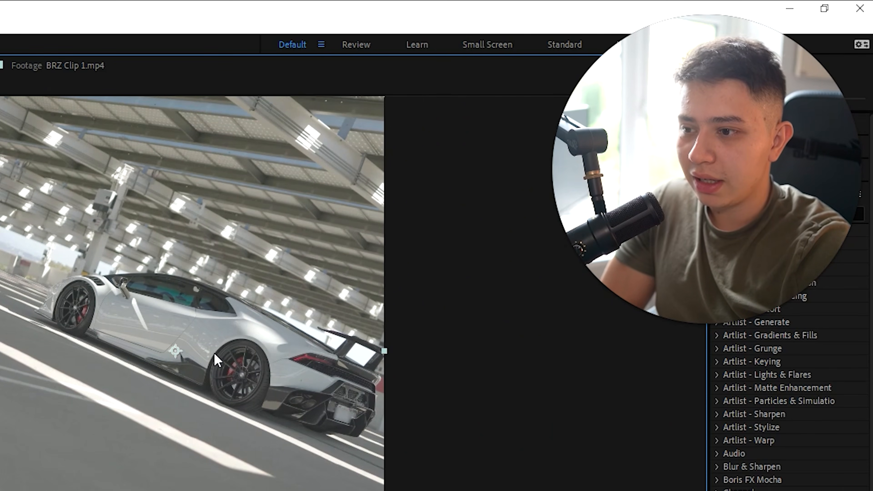
# - Examine the white Lamborghini clip in the frame and play back the Examples composition for reference
pyautogui.scroll(1, 214, 353)
pyautogui.moveTo(204, 340); pyautogui.dragTo(58, 322)
pyautogui.scroll(-1, 186, 273)
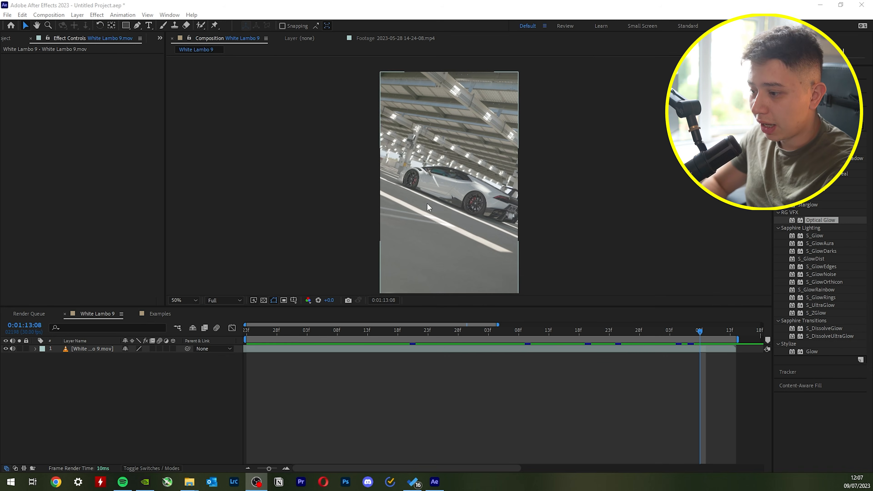
pyautogui.click(160, 314)
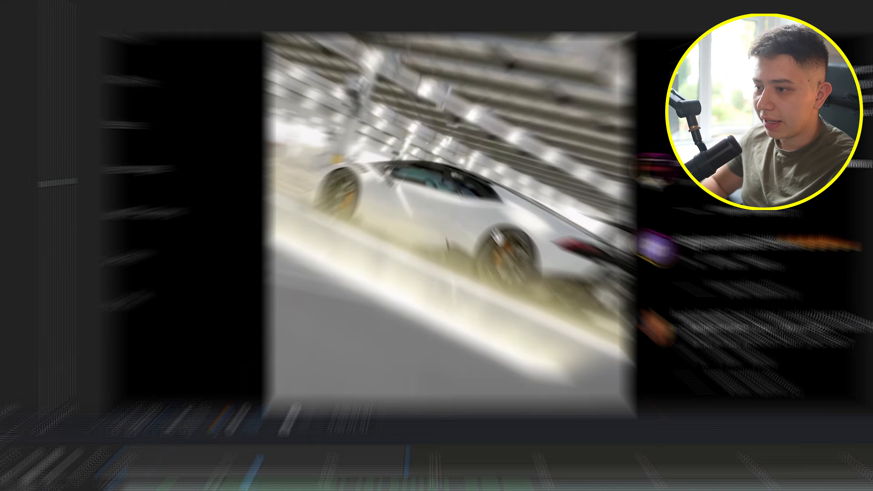
pyautogui.press('space')
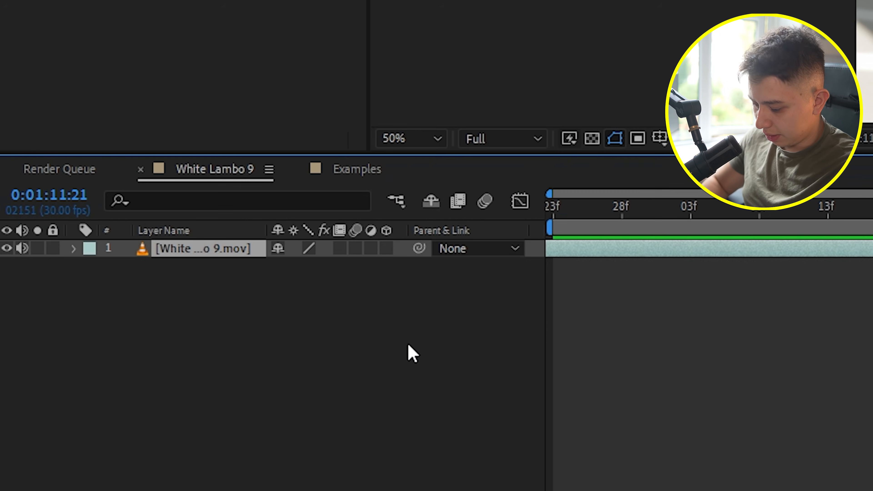
# - Duplicate the White Lambo 9.mov layer and turn on Mask Path keyframing for the copy's Mask 1
pyautogui.hotkey('ctrl', 'd')
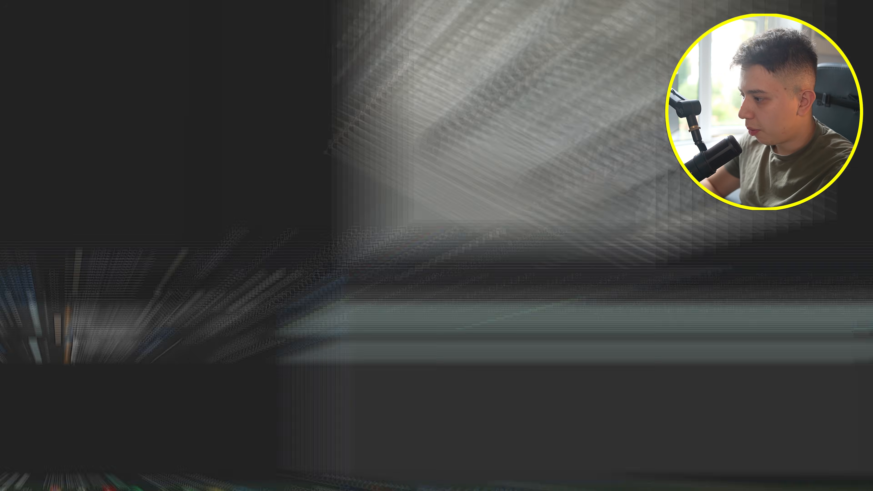
pyautogui.click(71, 273)
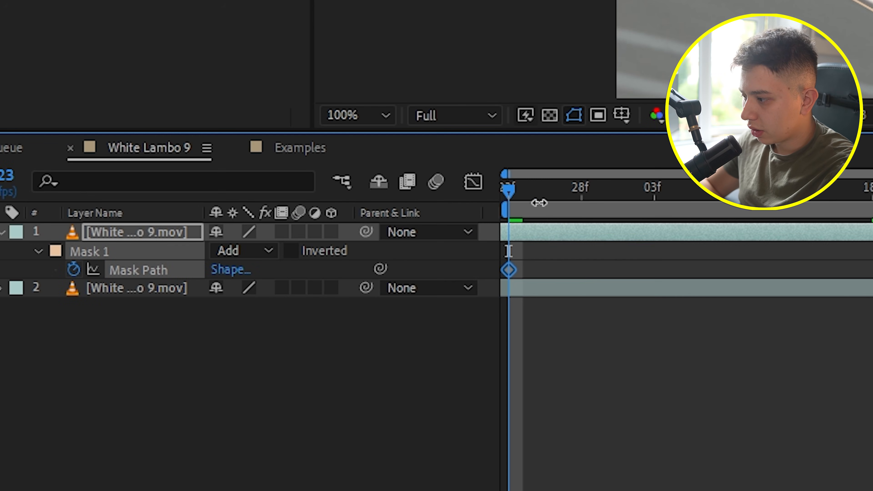
# - Keyframe Mask 1 further along the clip to follow the white strip on the ground, and toggle the lower layer's visibility
pyautogui.moveTo(526, 192); pyautogui.dragTo(872, 194)
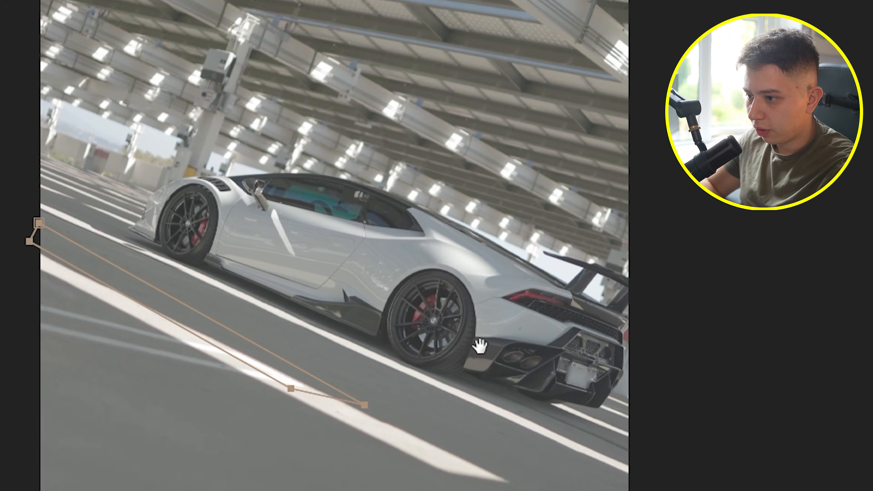
pyautogui.moveTo(480, 345); pyautogui.dragTo(431, 264)
pyautogui.moveTo(315, 323); pyautogui.dragTo(456, 403)
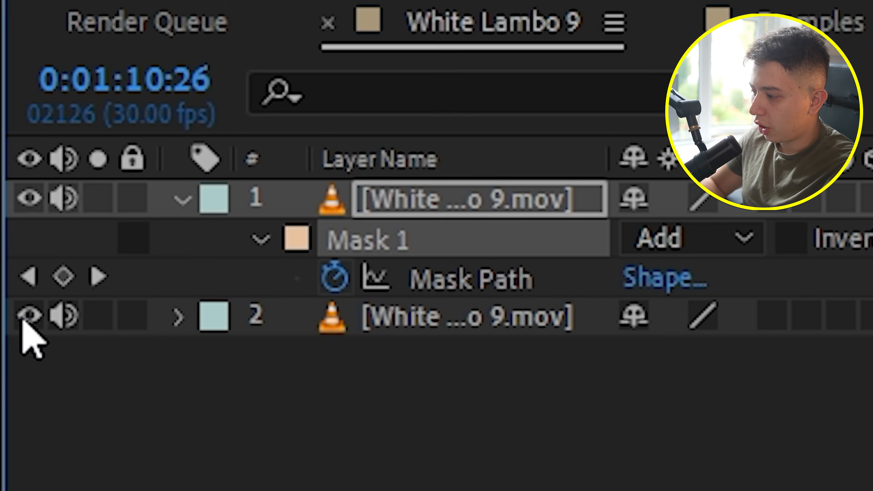
pyautogui.click(30, 314)
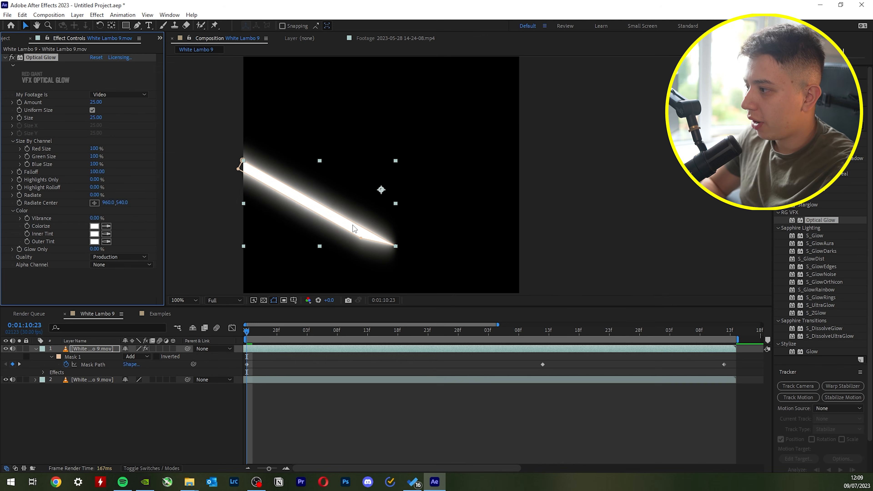
# - Set Optical Glow's Alpha Channel to Extend (Unmult) and shift its Radiate Center to about -1273, 805
pyautogui.click(130, 267)
pyautogui.click(149, 294)
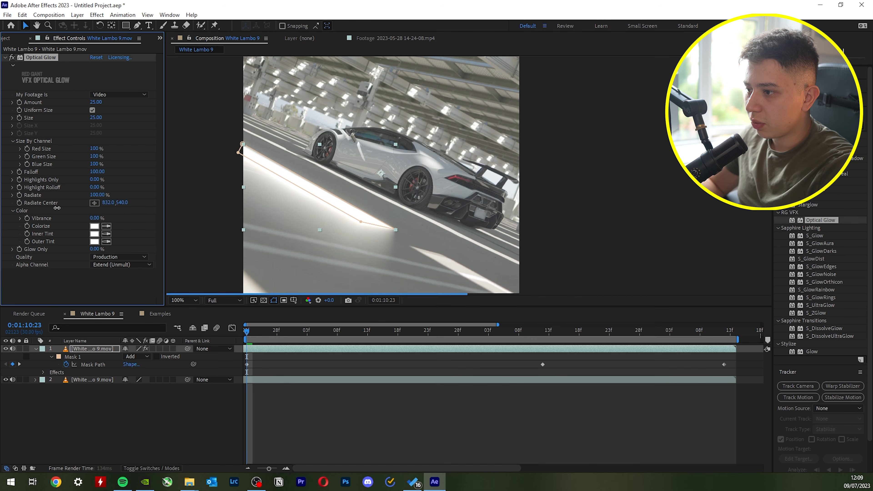
pyautogui.moveTo(57, 208); pyautogui.dragTo(5, 205)
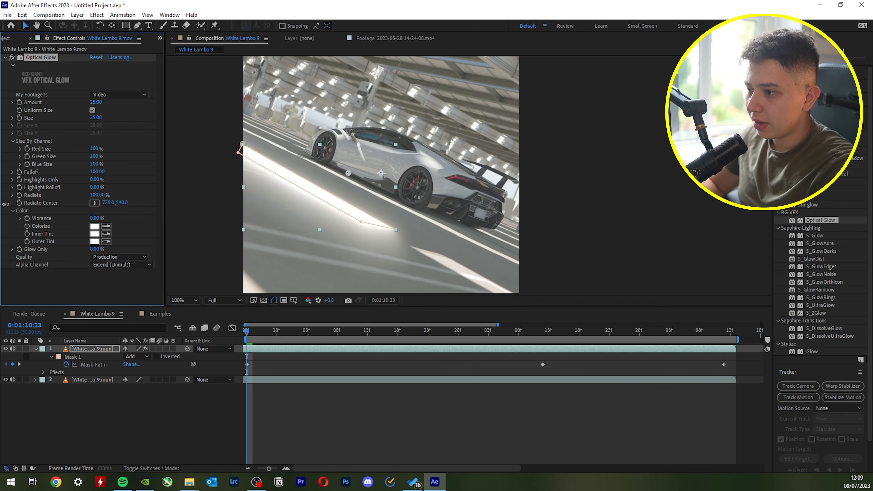
pyautogui.moveTo(122, 203); pyautogui.dragTo(538, 203)
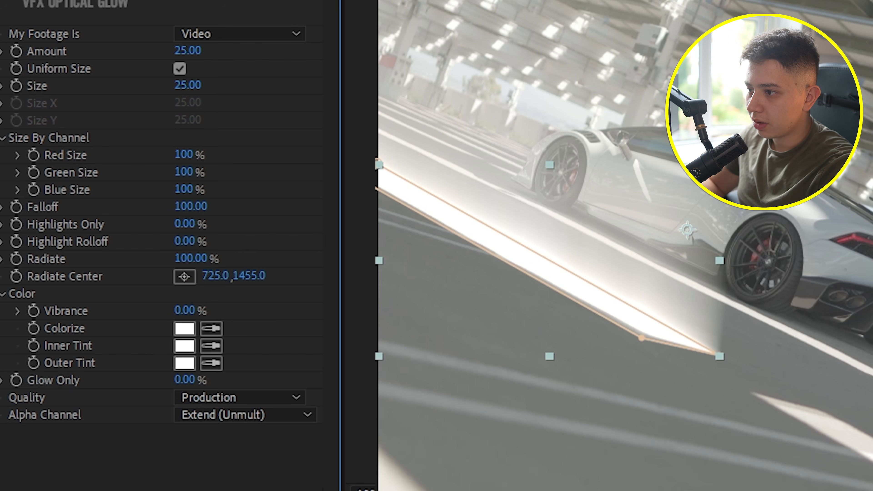
pyautogui.moveTo(216, 276); pyautogui.dragTo(0, 275)
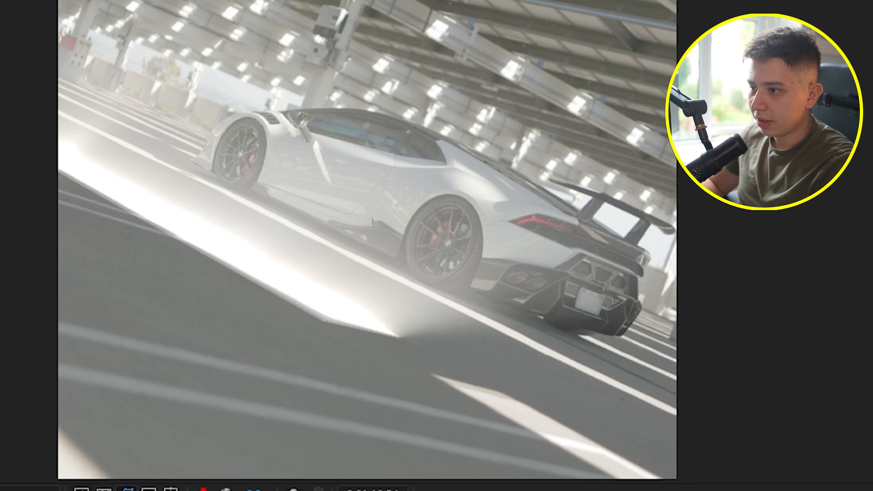
pyautogui.scroll(-1, 536, 318)
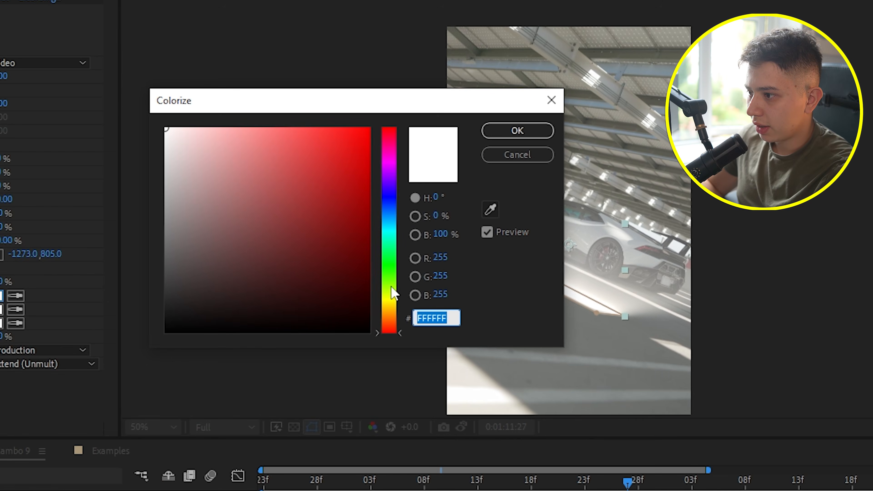
# - Set Optical Glow's Colorize color to a fully saturated yellow and activate the effects search for the lower video layer
pyautogui.click(389, 294)
pyautogui.click(370, 128)
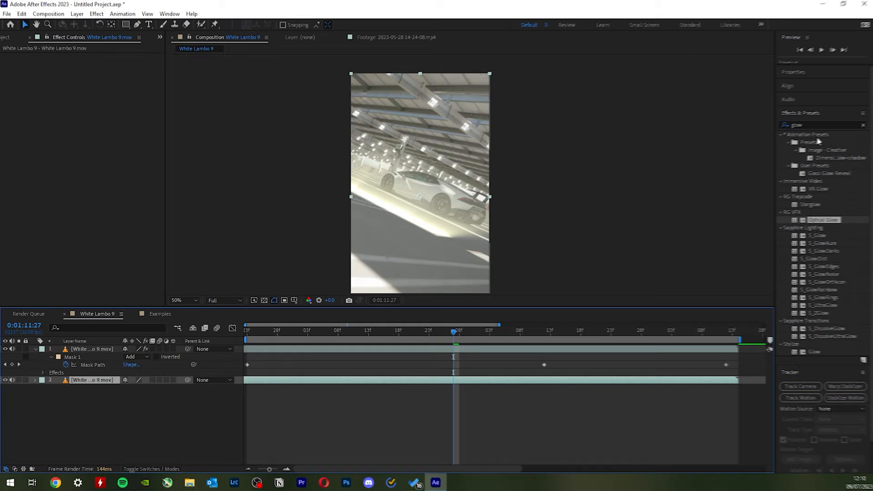
pyautogui.click(811, 125)
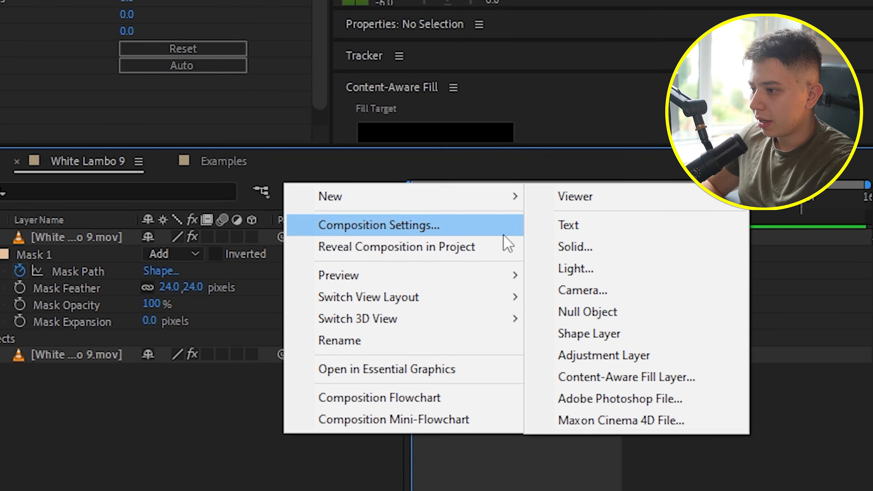
# - Create a black 1920 x 1080 px solid layer and apply the CC Particle World effect to it
pyautogui.click(573, 249)
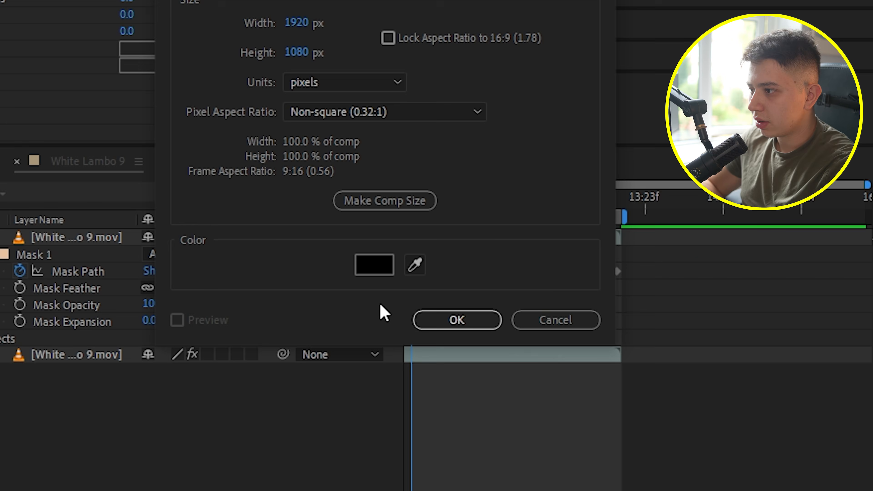
pyautogui.click(432, 330)
pyautogui.click(129, 138)
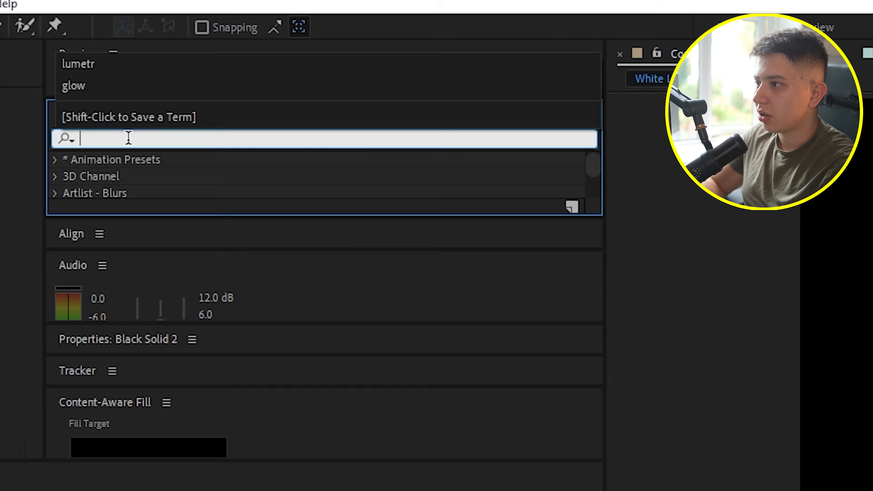
pyautogui.write('cc part')
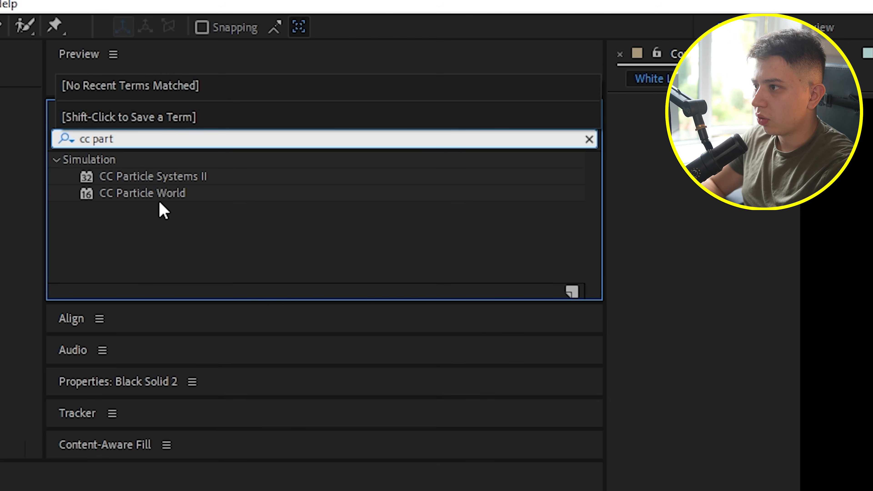
pyautogui.moveTo(152, 196); pyautogui.dragTo(147, 221)
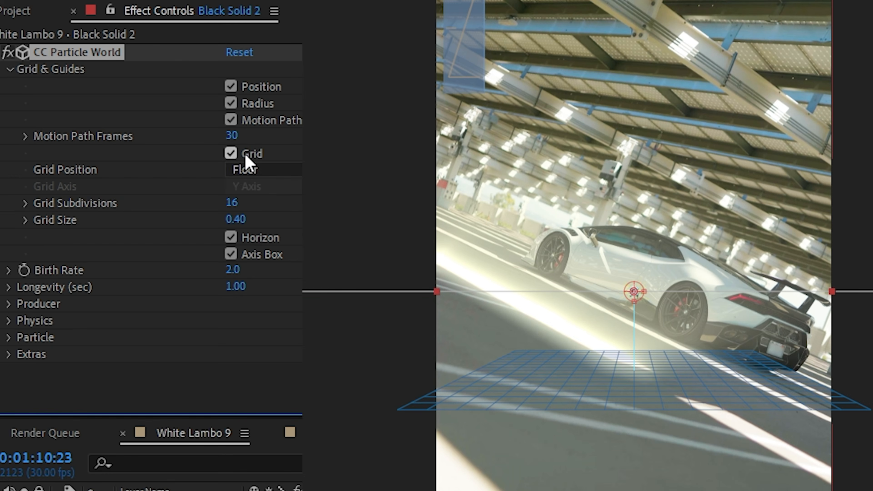
# - Turn off CC Particle World's Grid and Motion Path guides and scrub ahead to view the emitted particles
pyautogui.click(231, 154)
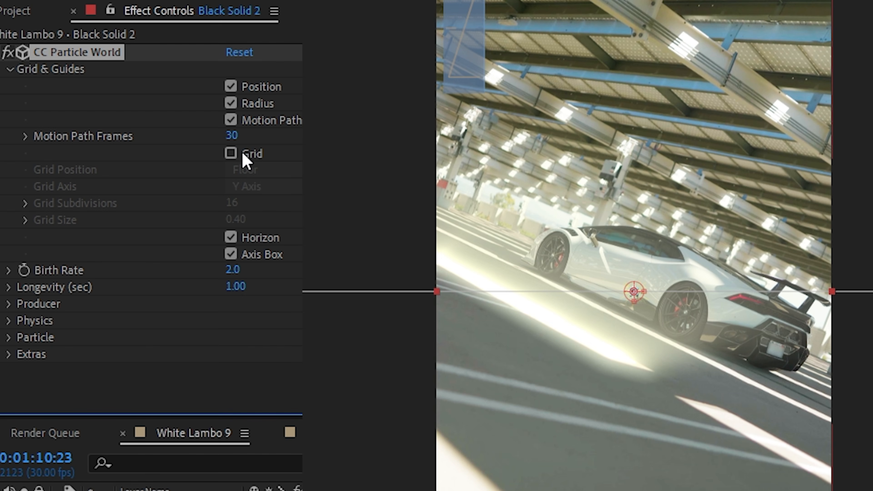
pyautogui.hotkey('ctrl', 'shift', 'a')
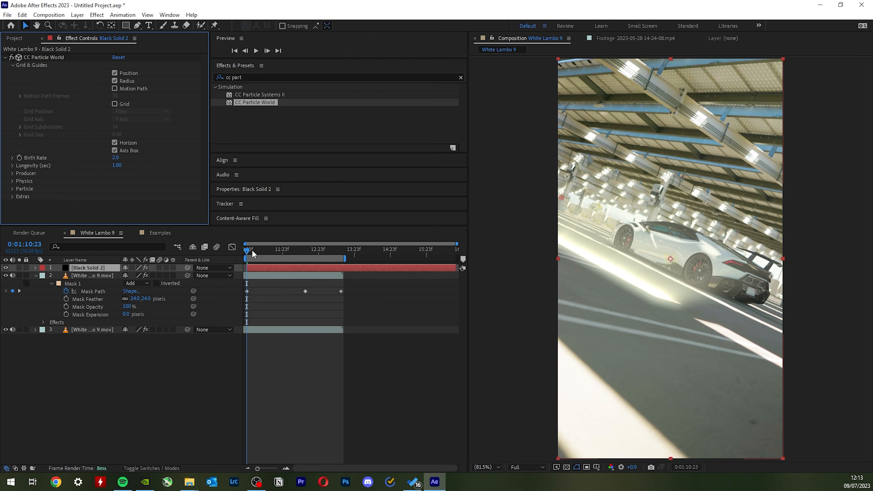
pyautogui.moveTo(252, 251); pyautogui.dragTo(288, 252)
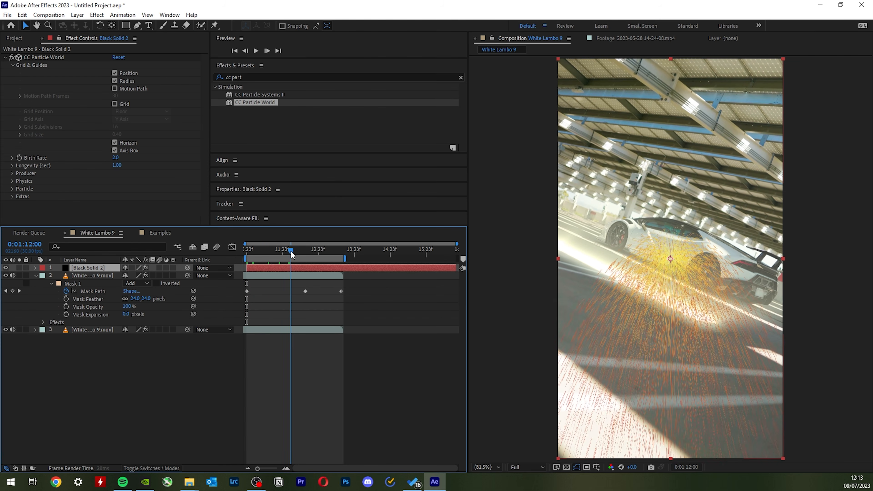
pyautogui.scroll(2, 640, 268)
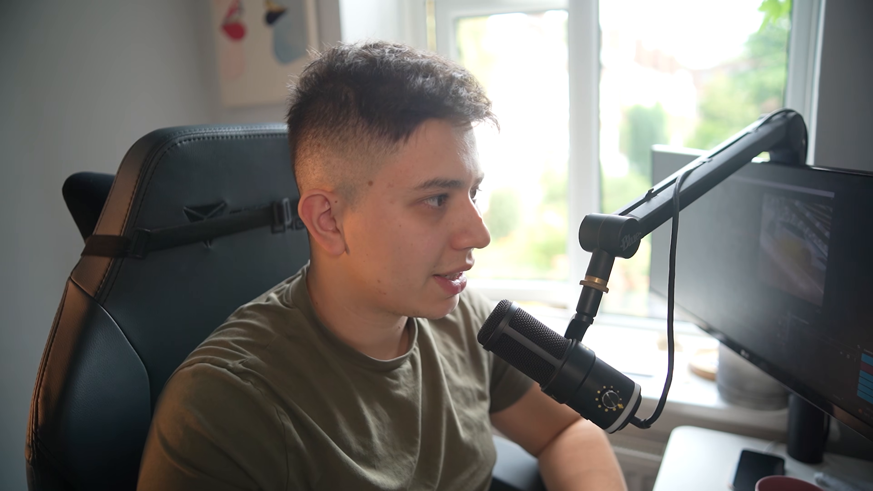
# - Change the Particle Type to Faded Sphere after trying Shaded Sphere
pyautogui.click(10, 153)
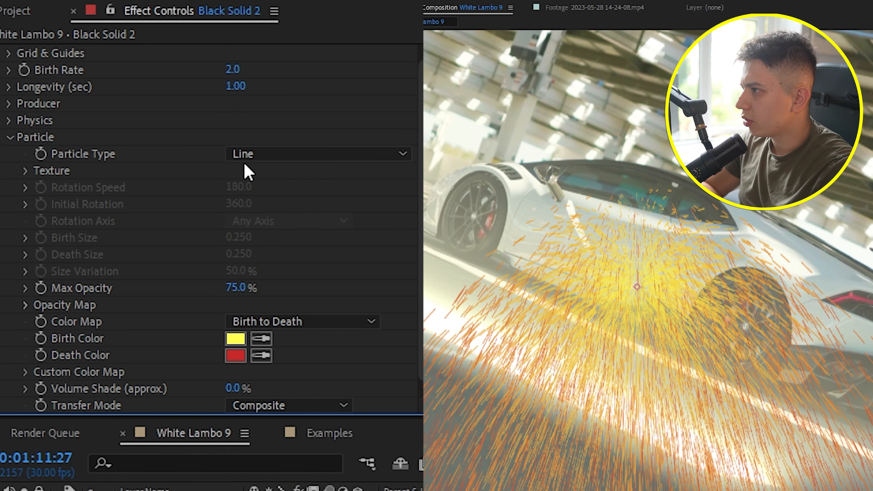
pyautogui.click(244, 155)
pyautogui.click(297, 225)
pyautogui.click(318, 153)
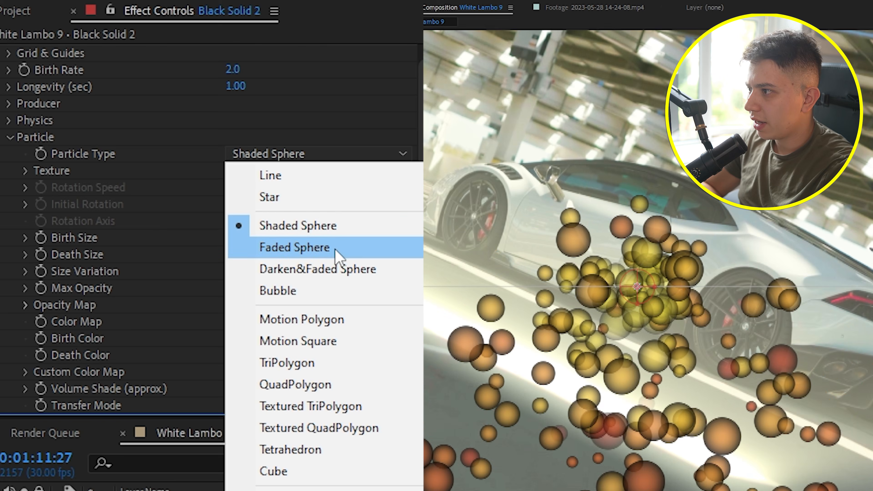
pyautogui.click(336, 249)
# - Set the particles' Birth Color to white and change their Death Color to a pale yellow
pyautogui.click(236, 339)
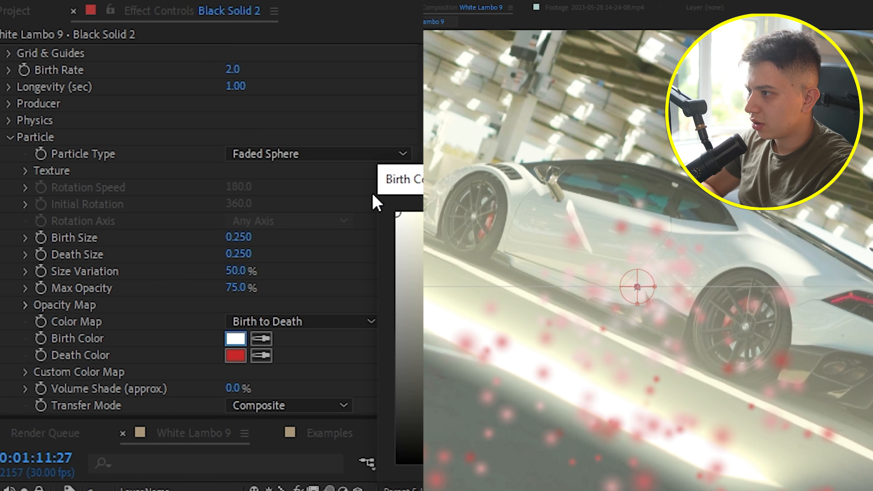
pyautogui.press('Return')
pyautogui.click(236, 356)
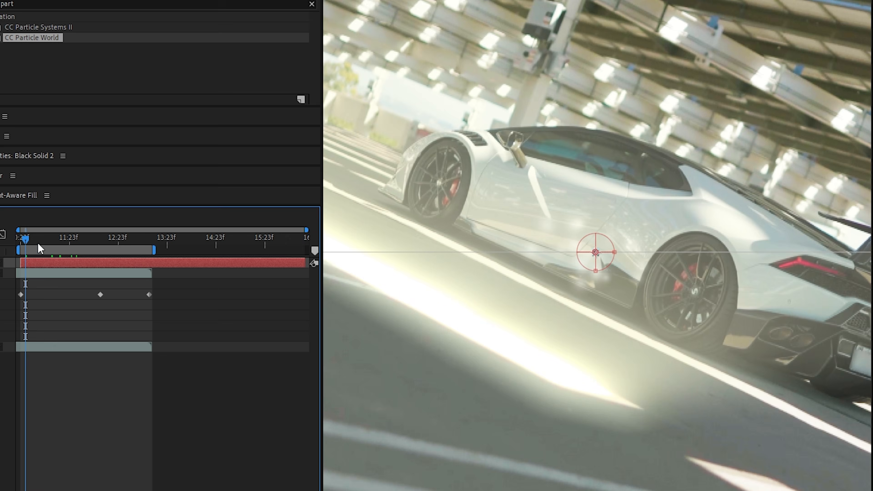
# - Scrub and play back the composition to check the recolored particles over the car
pyautogui.moveTo(37, 243); pyautogui.dragTo(51, 245)
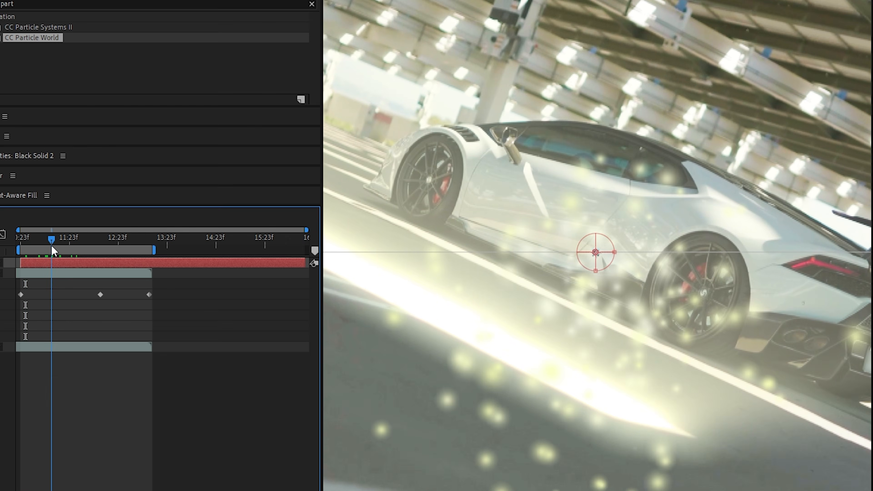
pyautogui.scroll(-1, 538, 262)
pyautogui.press('space')
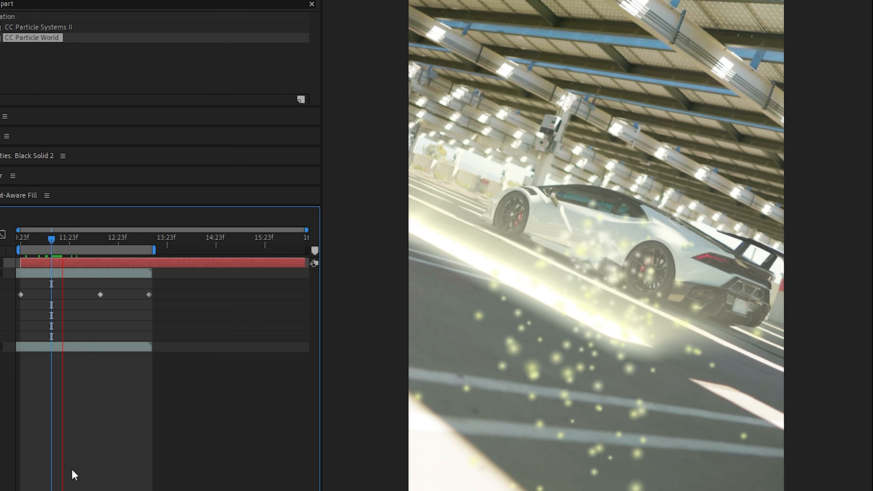
pyautogui.press('space')
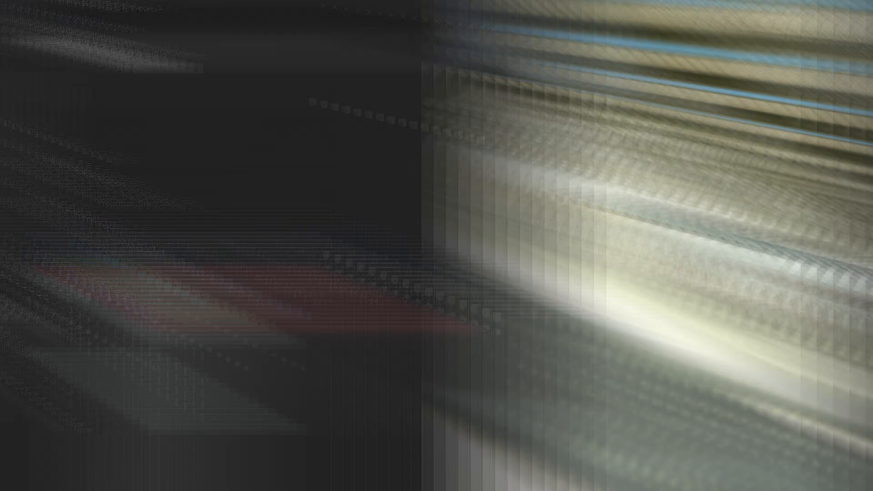
# - Set the Gravity in CC Particle World's Physics settings to -0.5
pyautogui.click(18, 149)
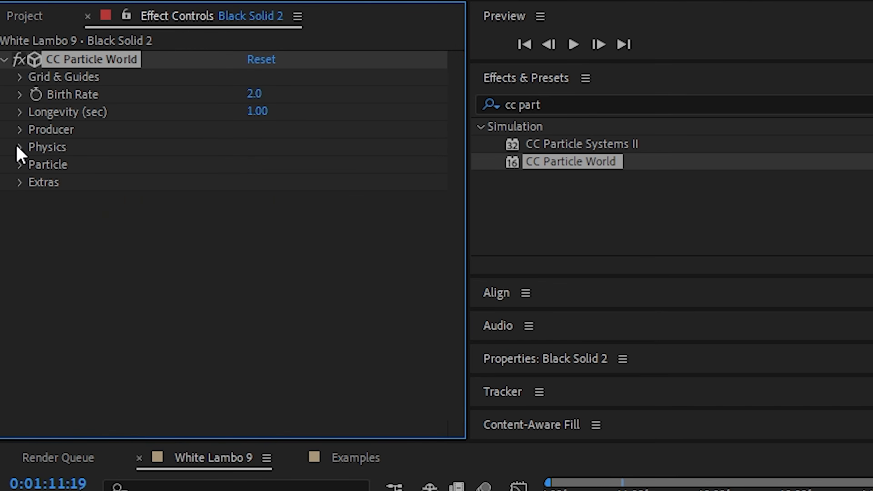
pyautogui.click(19, 147)
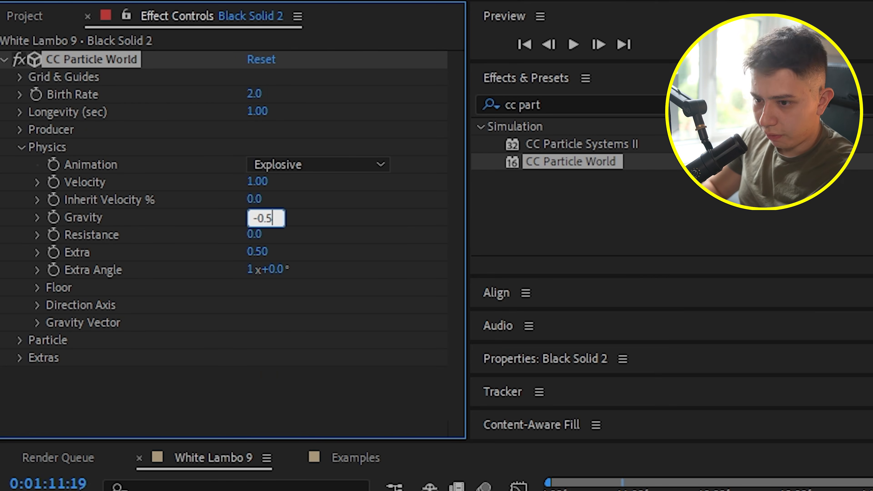
pyautogui.press('Return')
# - Play the composition from 0:01:11:01 to check the particles' motion with the new gravity
pyautogui.click(256, 253)
pyautogui.press('space')
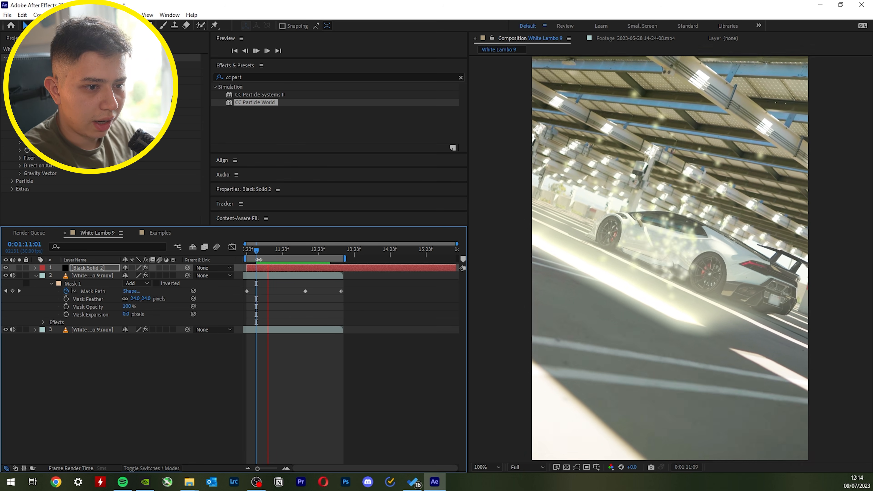
pyautogui.press('space')
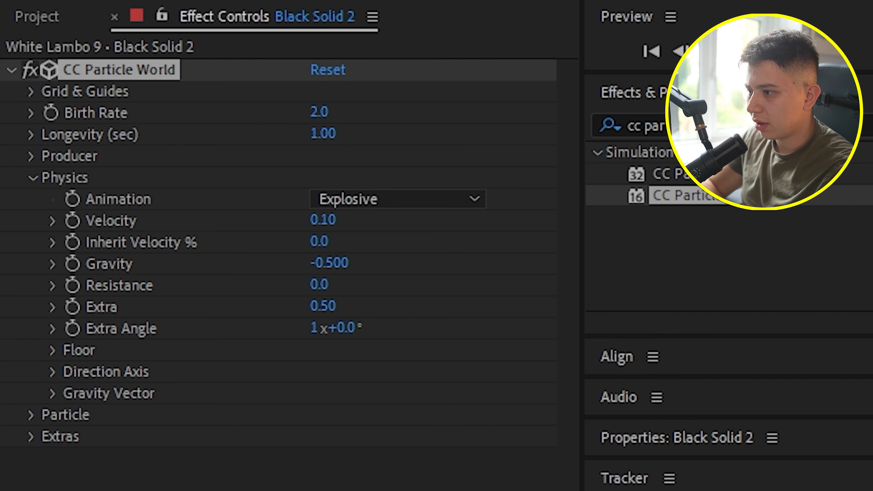
# - Set the particles' Animation to Direction Axis and their Producer Radius X to 0.465, Radius Y to 0.385 and Radius Z to 0.465
pyautogui.click(434, 199)
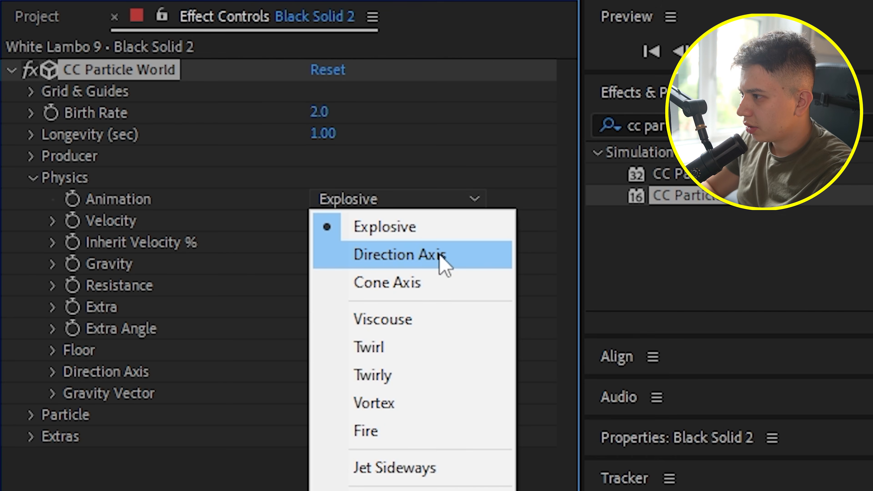
pyautogui.click(447, 260)
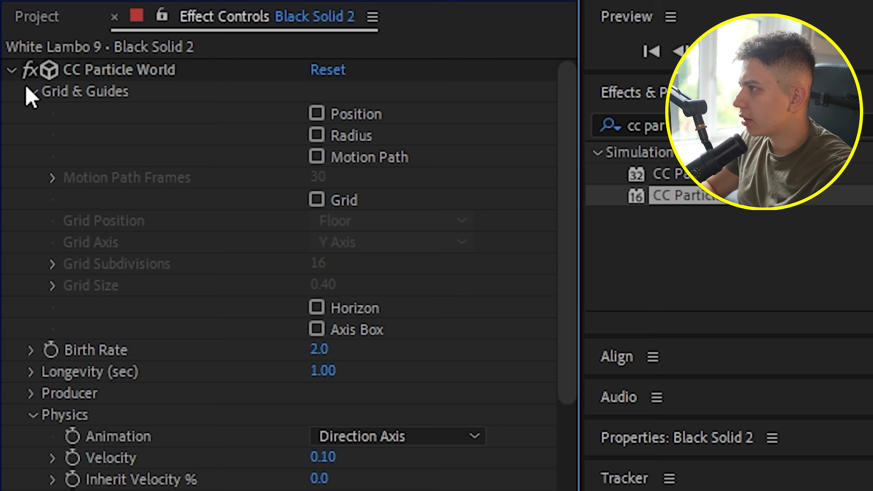
pyautogui.click(30, 91)
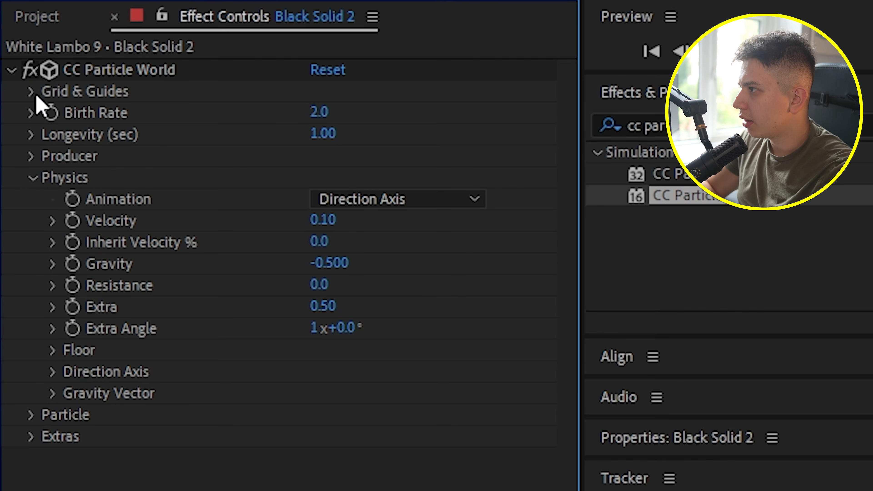
pyautogui.click(31, 157)
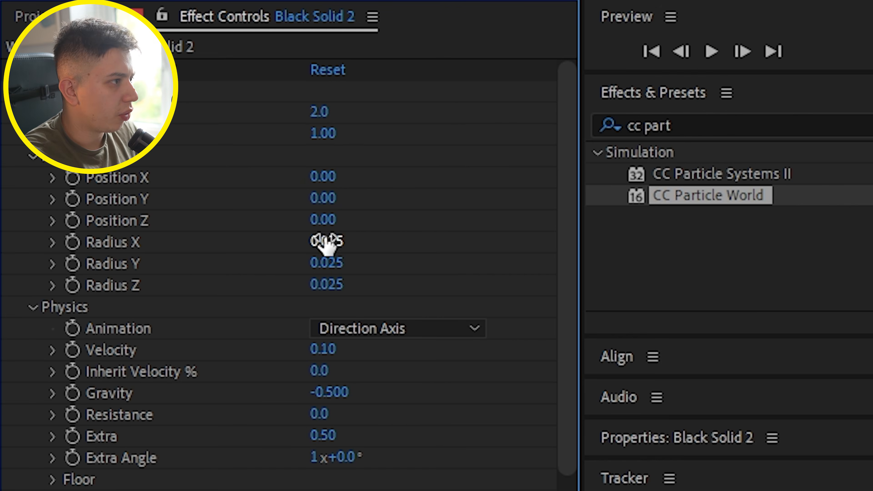
pyautogui.moveTo(317, 241); pyautogui.dragTo(370, 241)
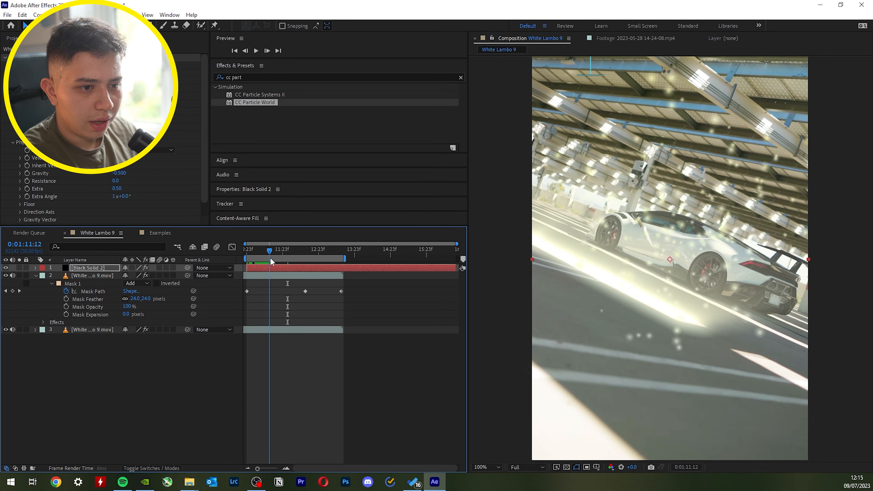
# - Play the composition from near its start to check how the spread-out particles move around the car
pyautogui.moveTo(270, 257); pyautogui.dragTo(254, 265)
pyautogui.press('space')
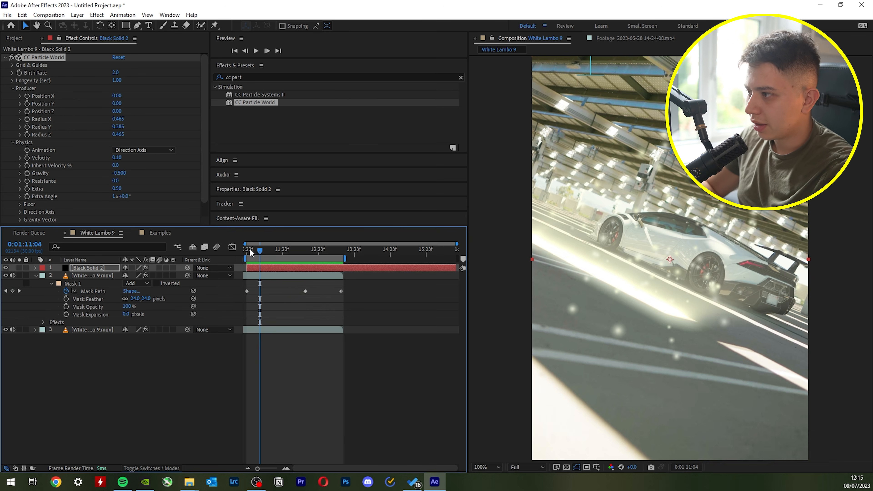
pyautogui.scroll(-1, 74, 162)
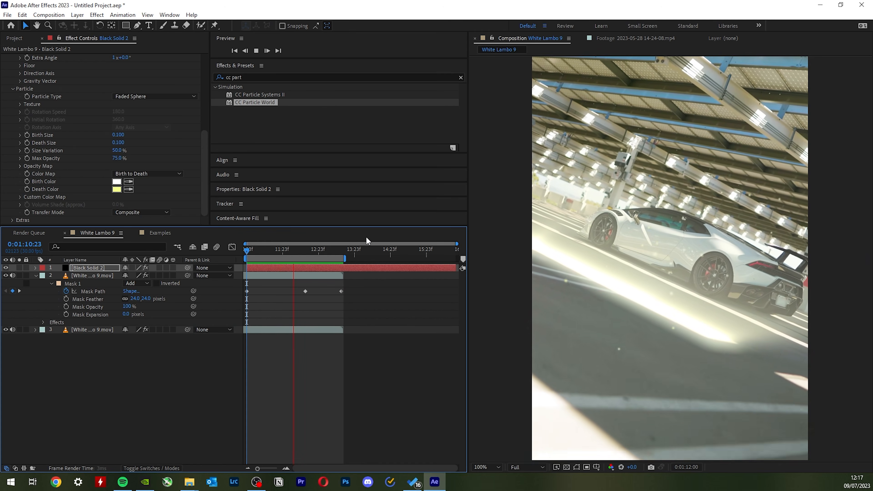
pyautogui.press('space')
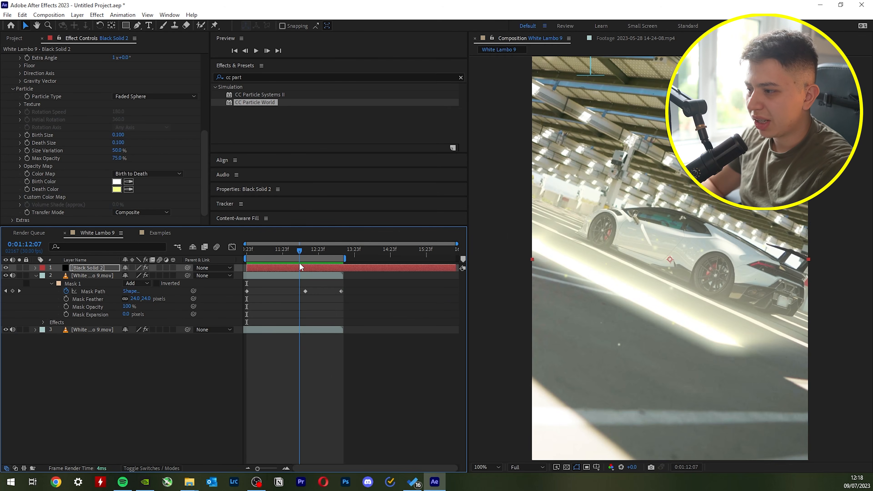
# - Motion-track the position of the light strip's end on the ground in White Lambo 9.mov with one track point
pyautogui.click(227, 205)
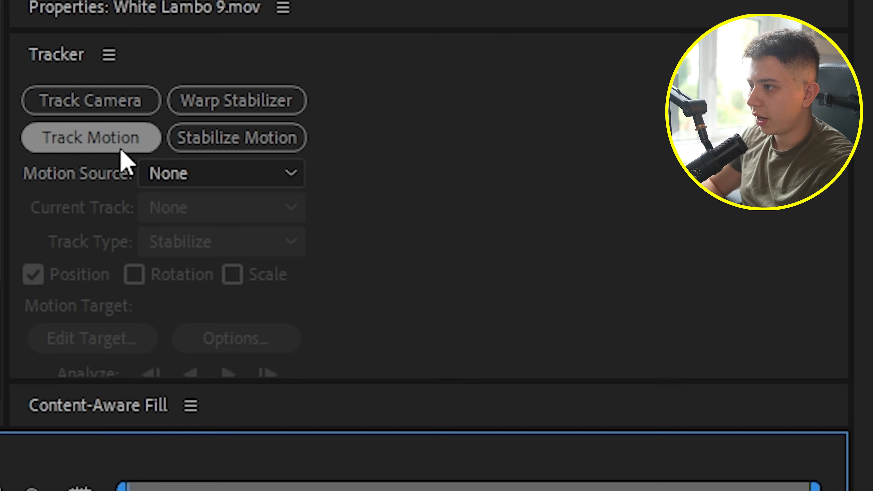
pyautogui.click(121, 149)
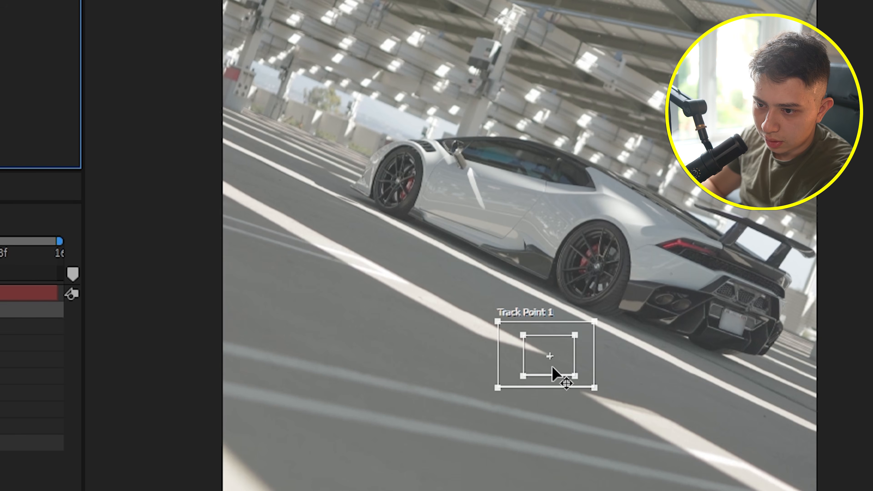
pyautogui.moveTo(575, 377); pyautogui.dragTo(571, 373)
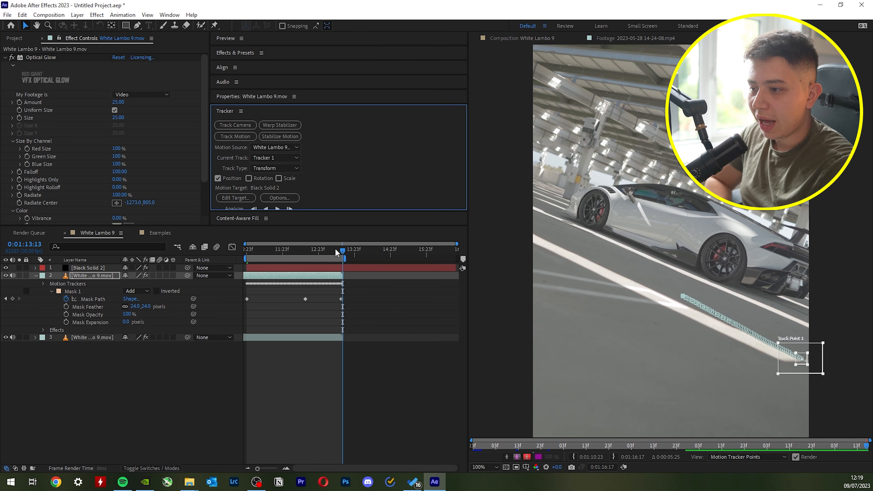
# - Create a null object in the White Lambo 9 composition
pyautogui.moveTo(335, 249); pyautogui.dragTo(270, 254)
pyautogui.rightClick(105, 378)
pyautogui.moveTo(153, 272)
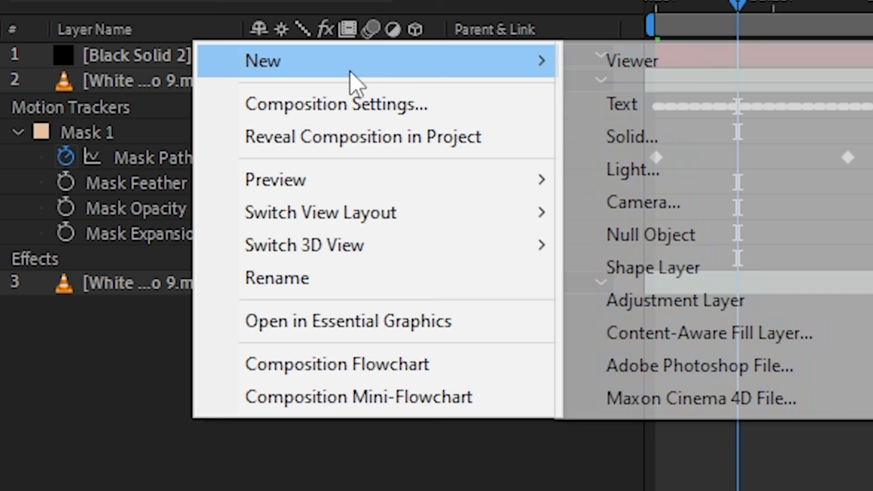
pyautogui.click(750, 251)
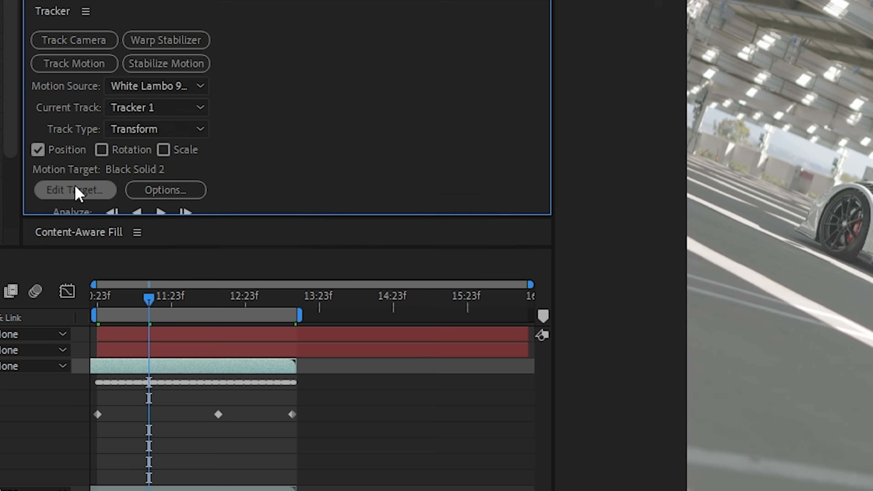
# - Set the tracker's motion target to Null 1 and apply the tracking data in X and Y
pyautogui.click(347, 297)
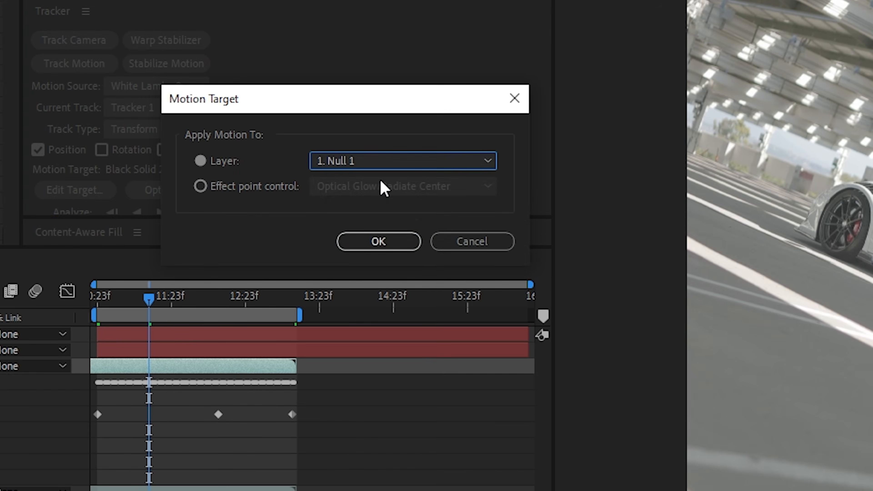
pyautogui.click(409, 245)
pyautogui.click(172, 237)
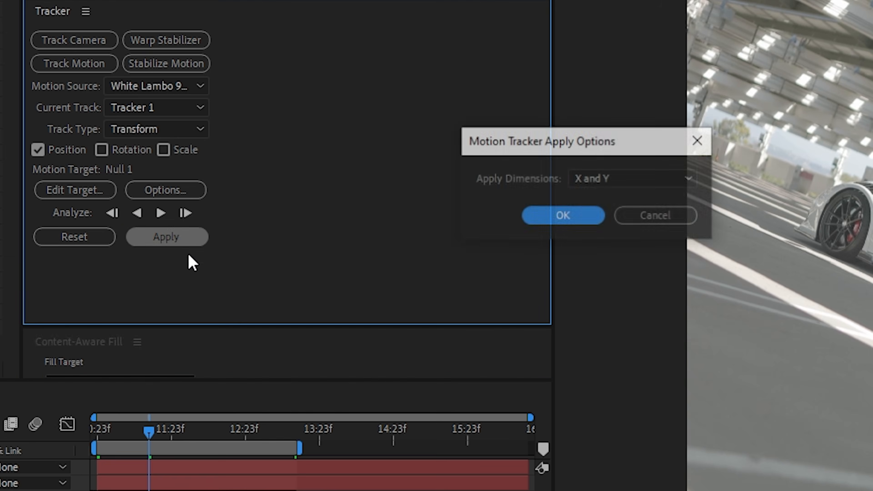
pyautogui.click(590, 220)
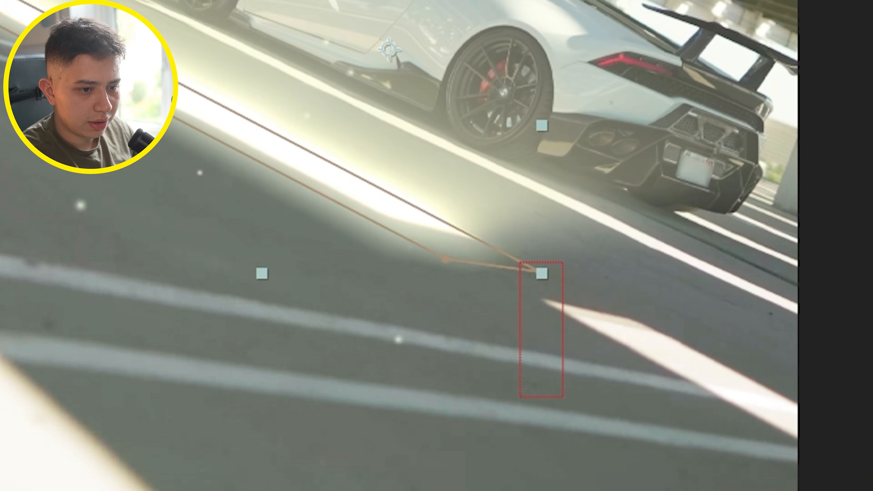
# - Rename the Black Solid 2 layer as Particles and parent it to Null 1
pyautogui.click(98, 331)
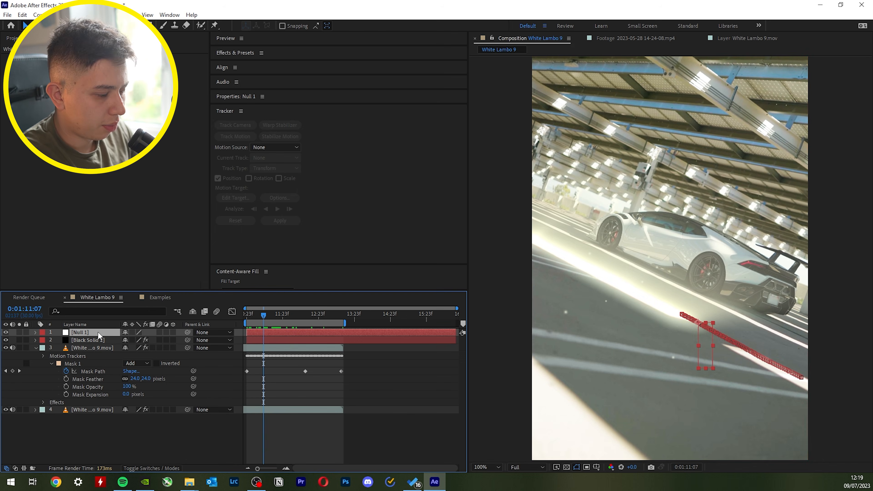
pyautogui.click(103, 340)
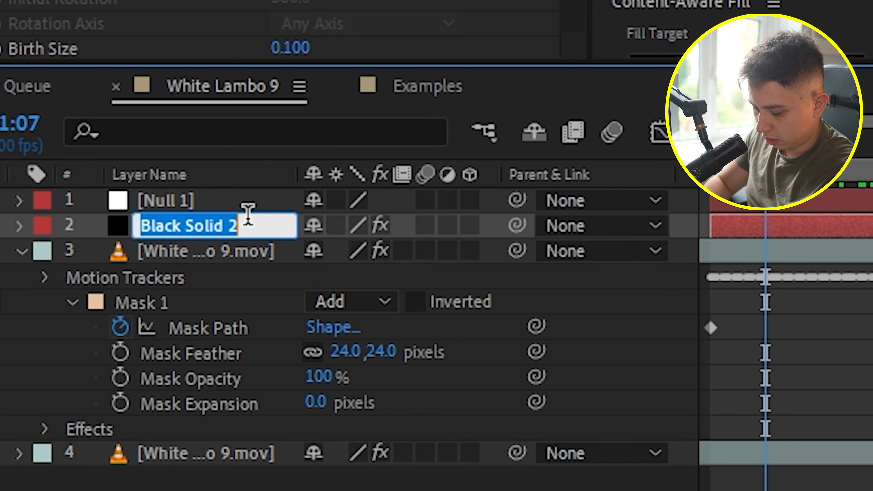
pyautogui.write('les')
pyautogui.press('Return')
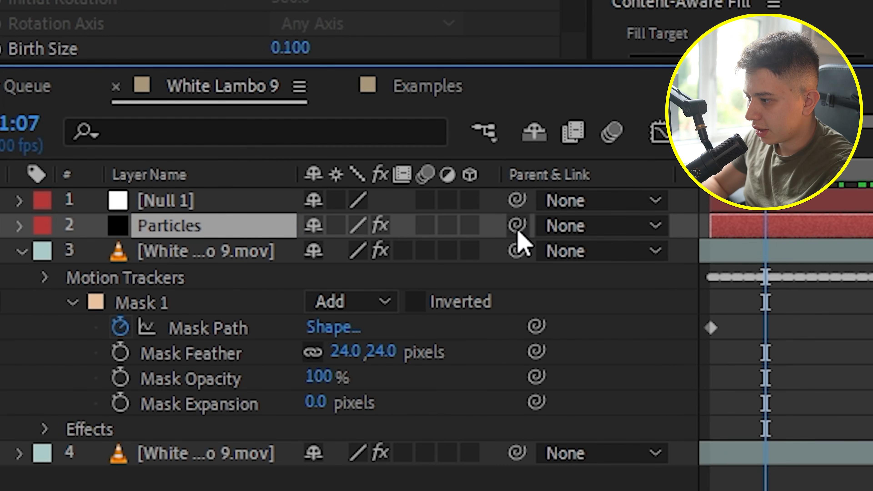
pyautogui.moveTo(188, 210); pyautogui.dragTo(189, 208)
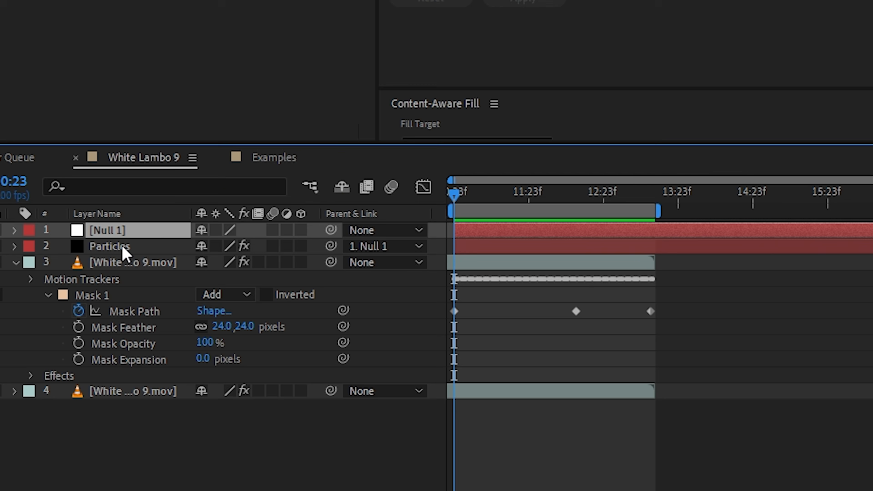
# - Pre-compose the null and Particles layers as Pre-comp 1, moving all attributes into the new composition
pyautogui.click(123, 248)
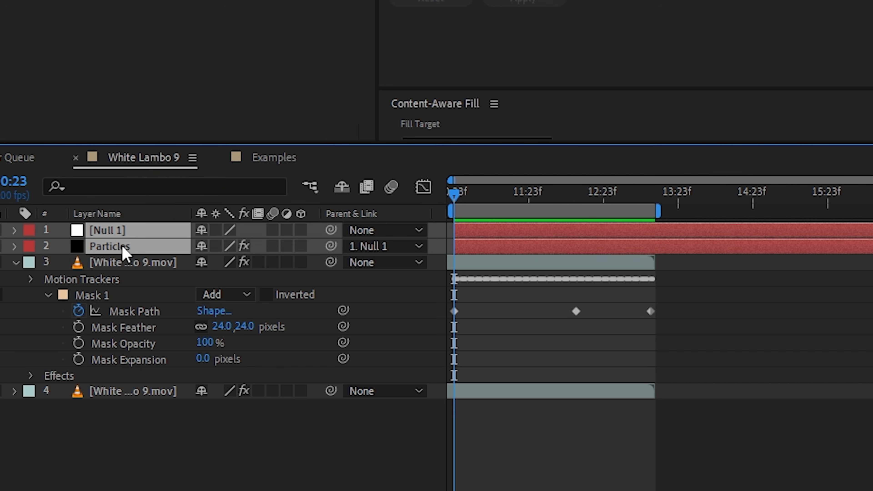
pyautogui.rightClick(122, 248)
pyautogui.click(192, 121)
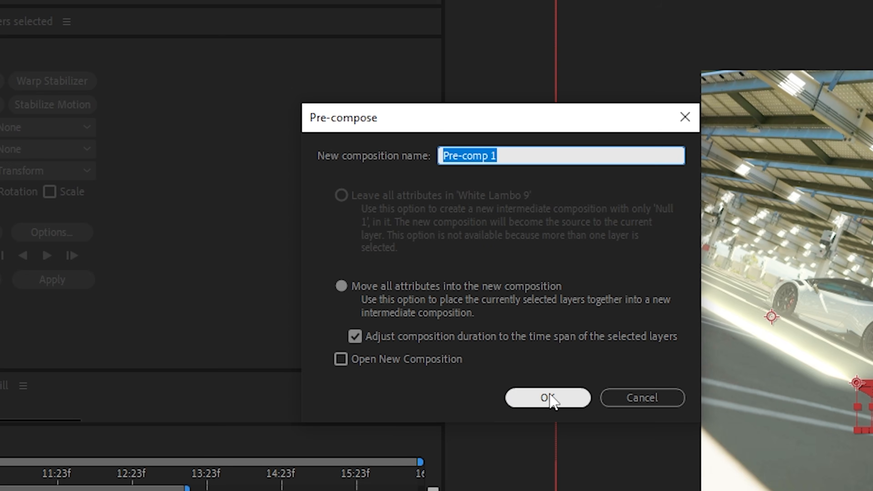
pyautogui.click(549, 398)
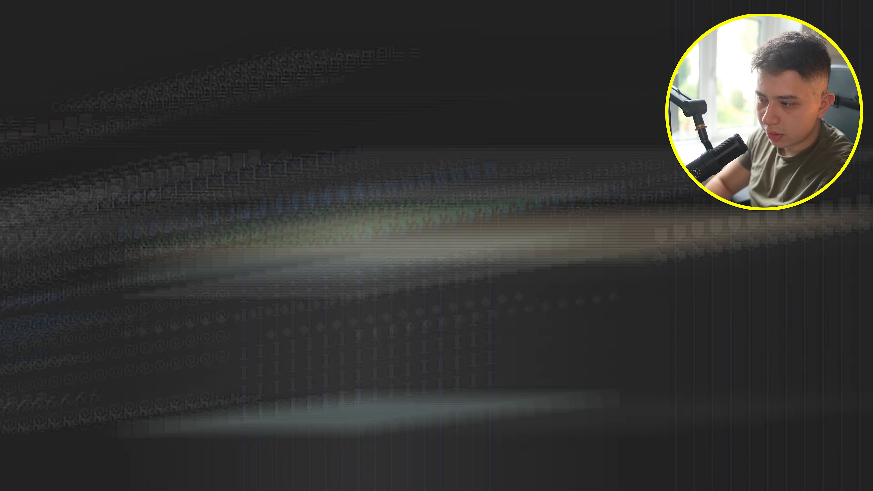
# - Invert the mask on Pre-comp 1 and keyframe its mask path over the length of the clip
pyautogui.click(361, 190)
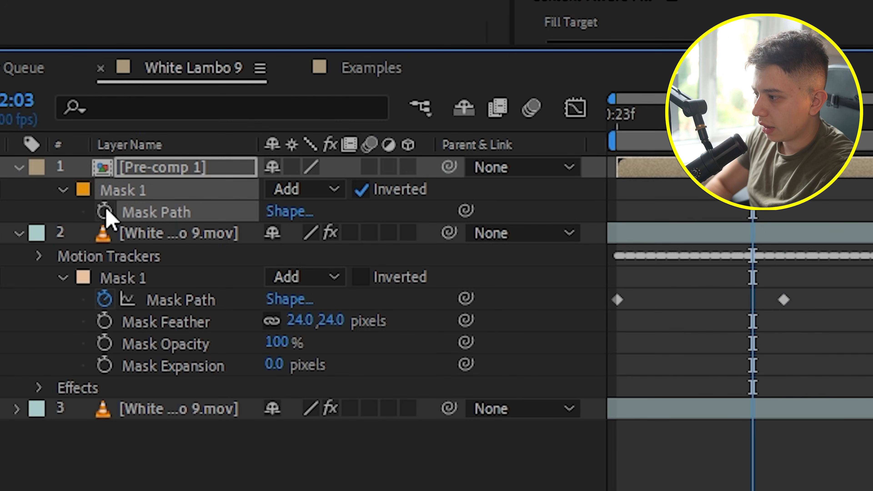
pyautogui.moveTo(753, 117); pyautogui.dragTo(872, 122)
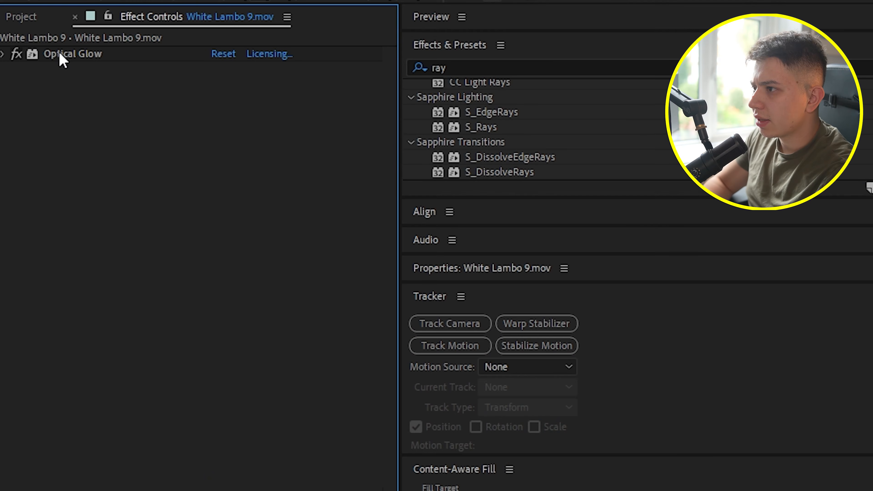
# - Apply S_Rays to the masked White Lambo 9.mov layer with a pale yellow Rays Color, Bias Outer Bright 0.18 and Threshold 0.16
pyautogui.moveTo(484, 129); pyautogui.dragTo(240, 152)
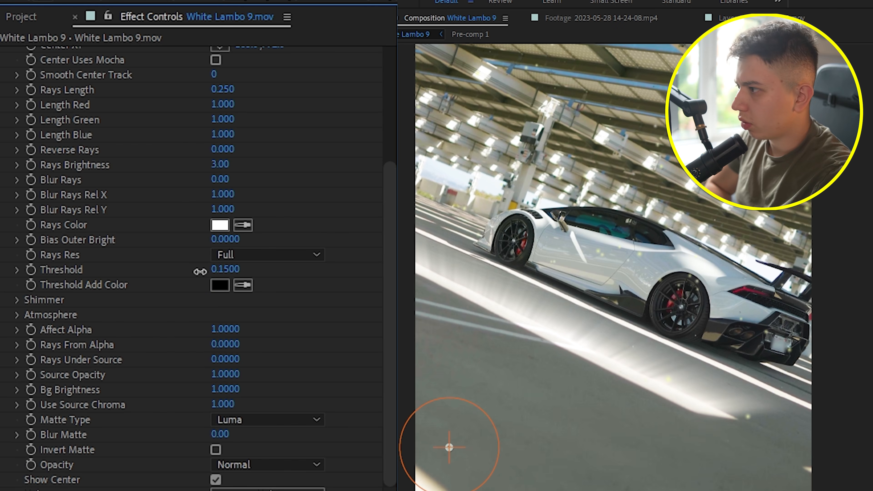
pyautogui.click(220, 225)
pyautogui.moveTo(225, 239); pyautogui.dragTo(274, 251)
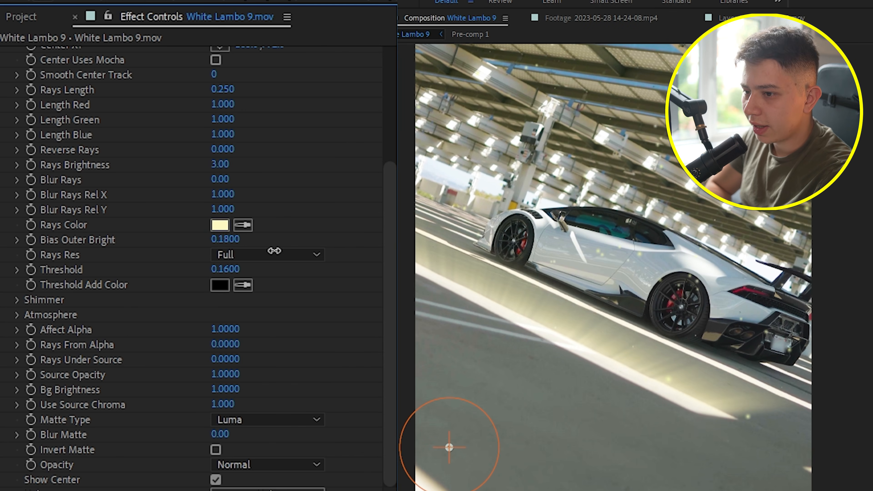
pyautogui.scroll(5, 282, 199)
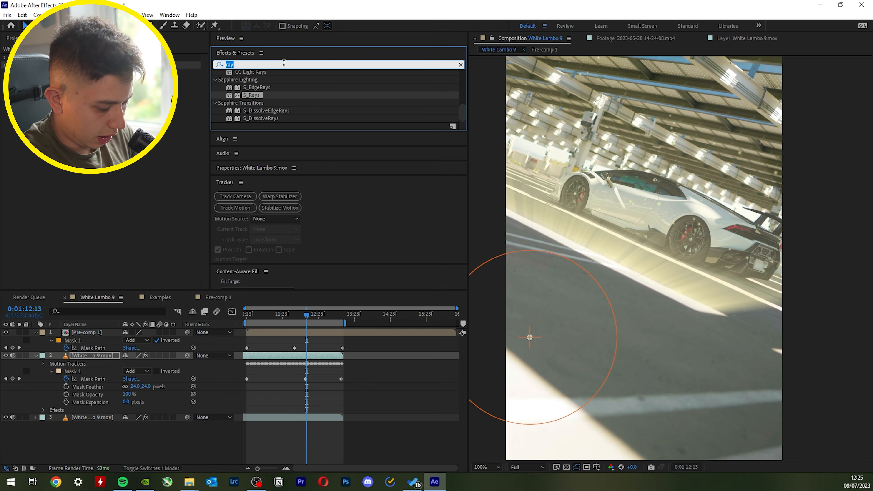
# - Apply a glow effect to the car clip in the White Lambo 9 composition
pyautogui.moveTo(253, 83); pyautogui.dragTo(595, 261)
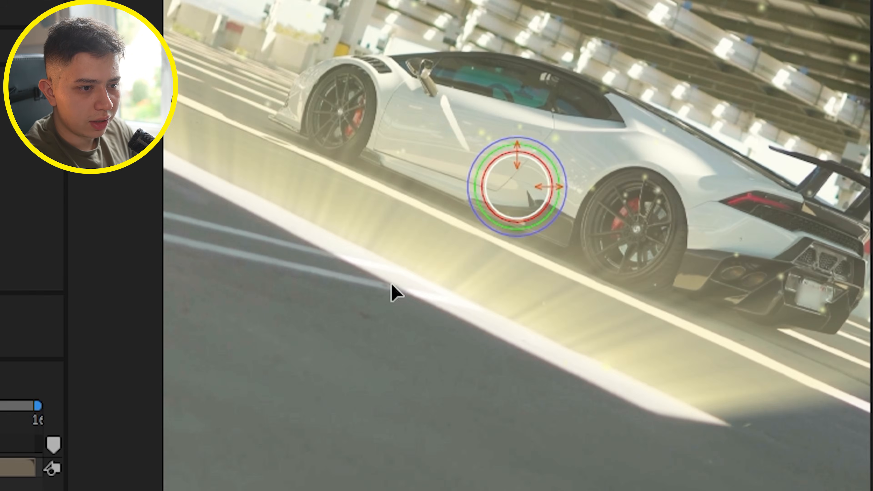
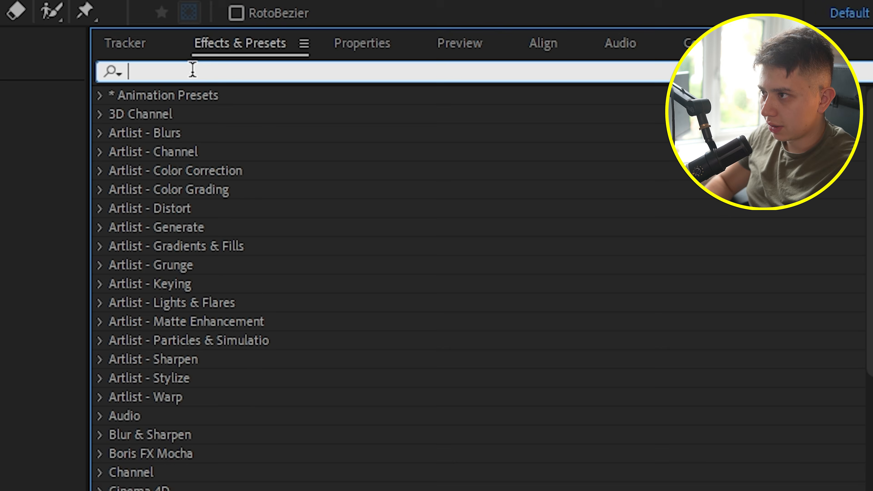
# - Apply Saber to Track Solid 1 in the Streak composition and make its core follow the layer's mask
pyautogui.write('saber')
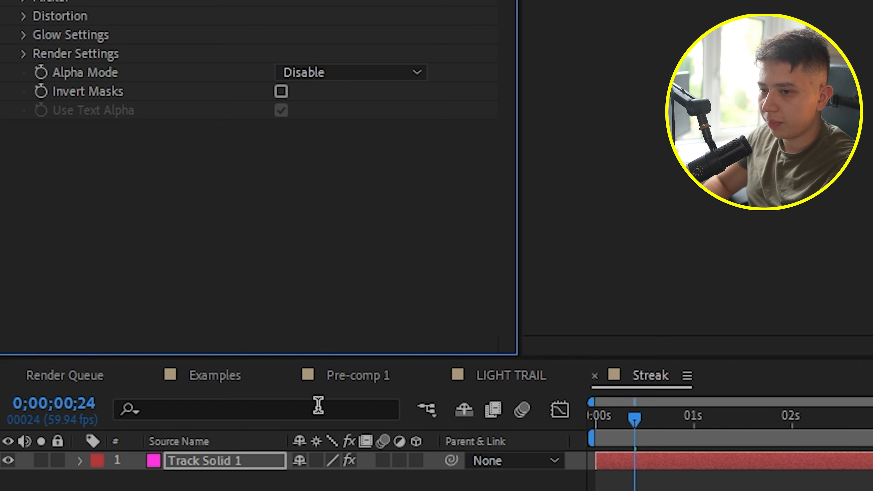
pyautogui.click(25, 268)
pyautogui.click(327, 288)
pyautogui.click(373, 340)
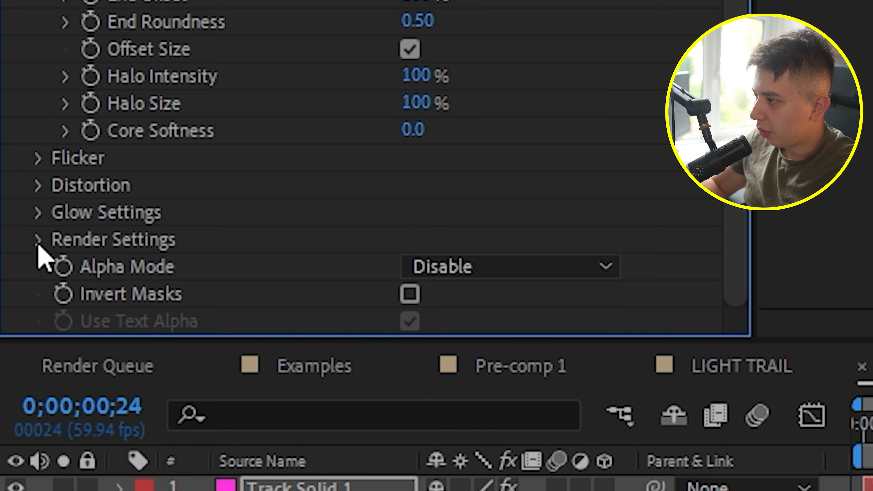
# - Change Saber's Composite Settings so the streak has a transparent background
pyautogui.click(39, 241)
pyautogui.scroll(-5, 347, 215)
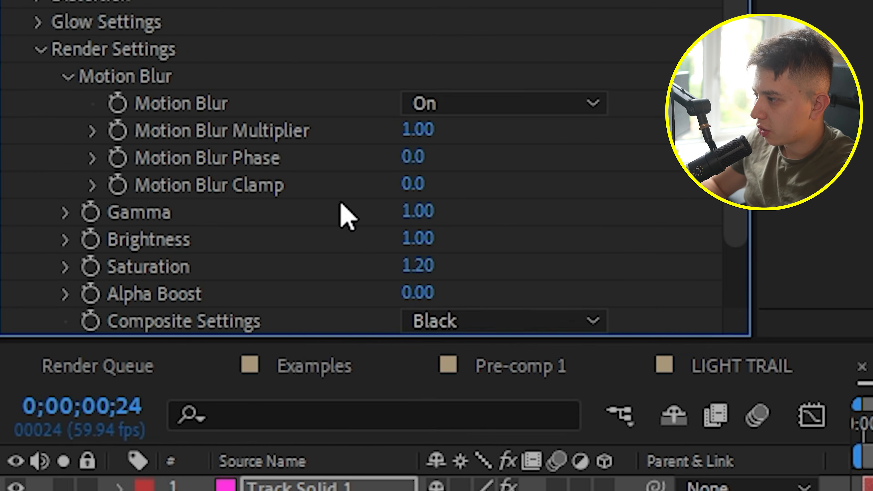
pyautogui.click(519, 241)
pyautogui.click(532, 274)
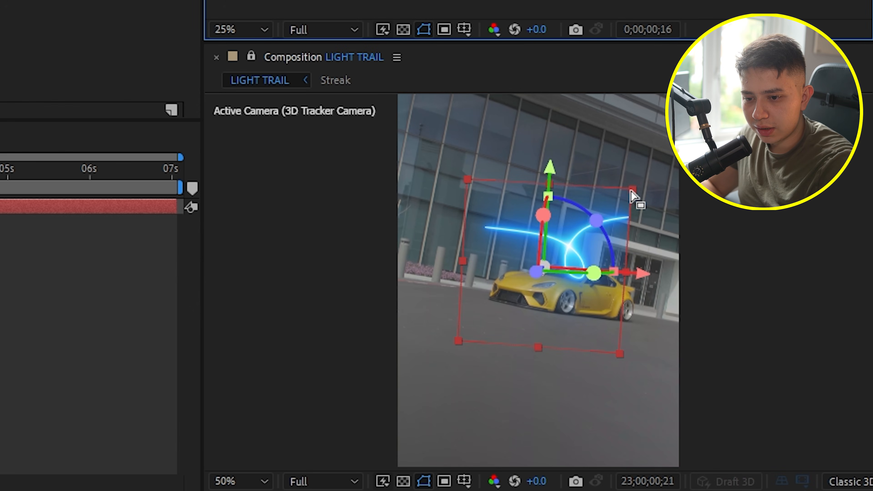
# - Scale up the Streak layer slightly over the yellow car in the LIGHT TRAIL composition
pyautogui.moveTo(631, 192); pyautogui.dragTo(643, 189)
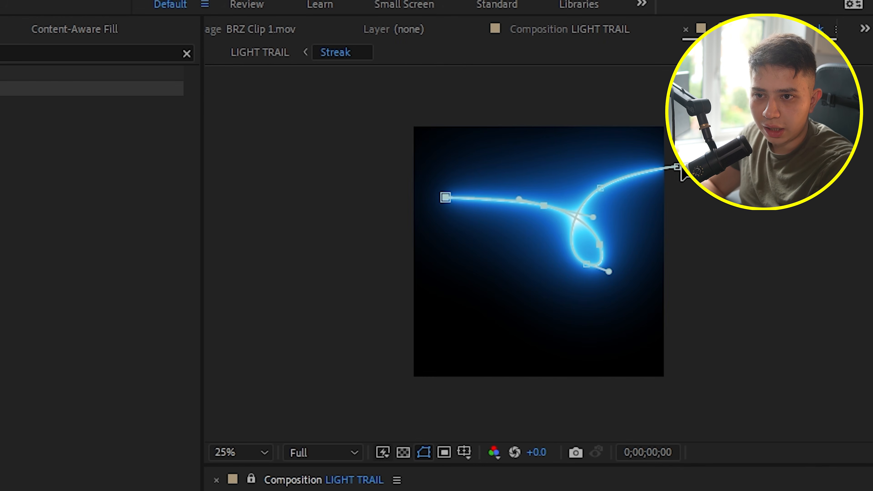
# - Shift the end point of the Streak mask path slightly inward and open Saber's preset choices
pyautogui.moveTo(681, 172); pyautogui.dragTo(659, 173)
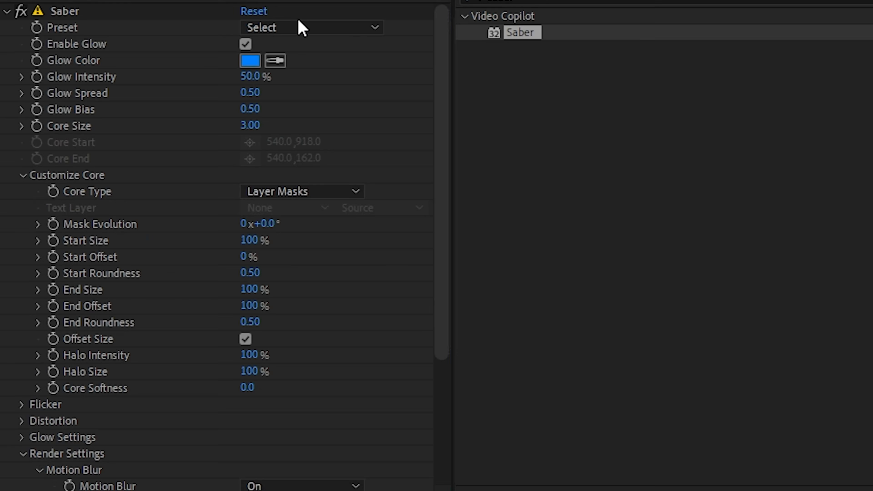
pyautogui.click(312, 29)
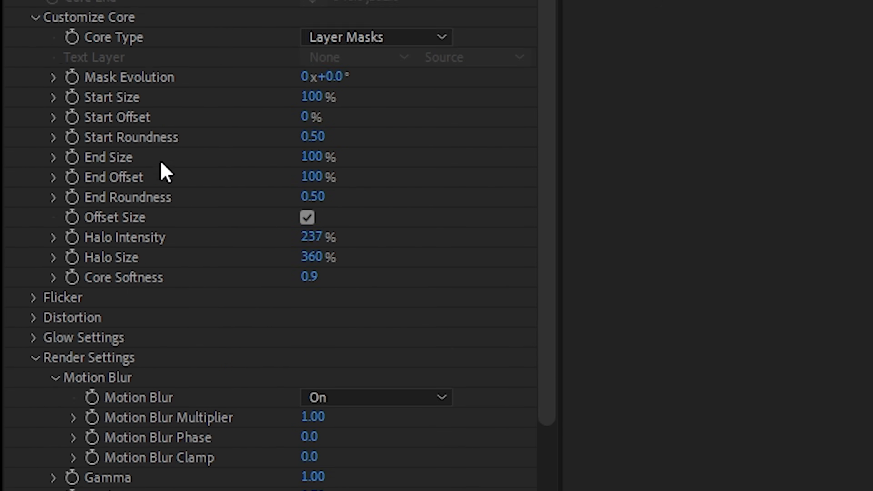
# - Set Saber's End Offset and Start Offset both to 60% on the streak
pyautogui.scroll(-2, 162, 171)
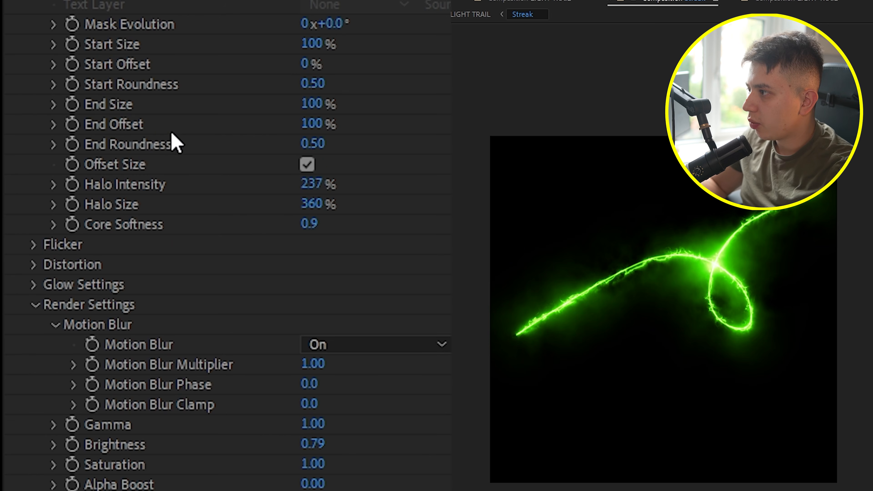
pyautogui.moveTo(330, 120); pyautogui.dragTo(372, 146)
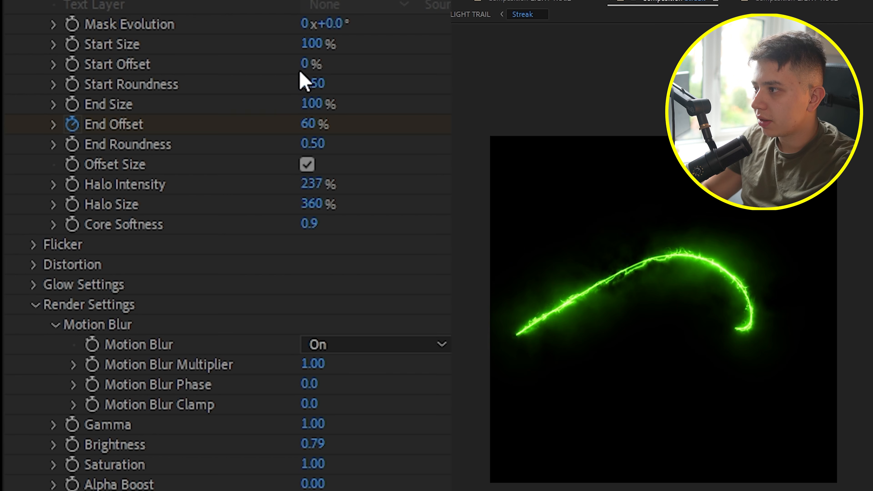
pyautogui.moveTo(331, 65); pyautogui.dragTo(346, 64)
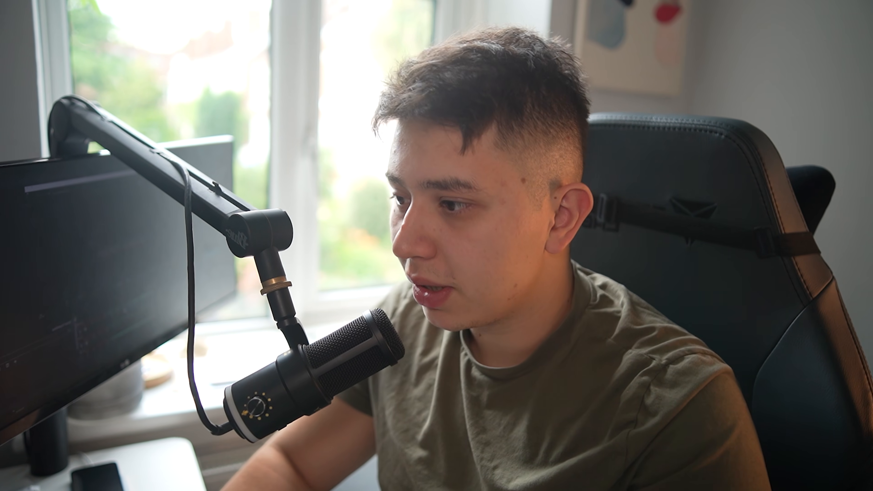
# - At 0;00;01;38, reset Saber's Start Offset to 0% and its End Offset to the default on Track Solid 1
pyautogui.moveTo(533, 168); pyautogui.dragTo(638, 168)
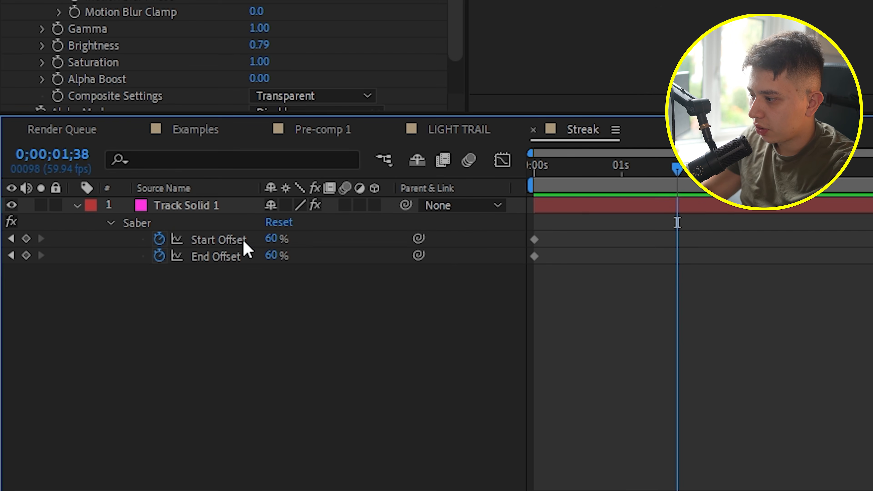
pyautogui.rightClick(211, 241)
pyautogui.click(239, 118)
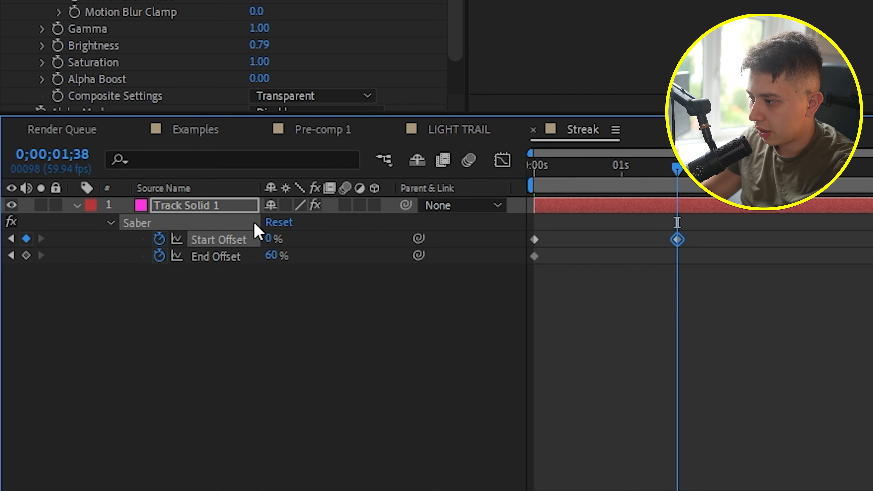
pyautogui.rightClick(218, 259)
pyautogui.click(279, 138)
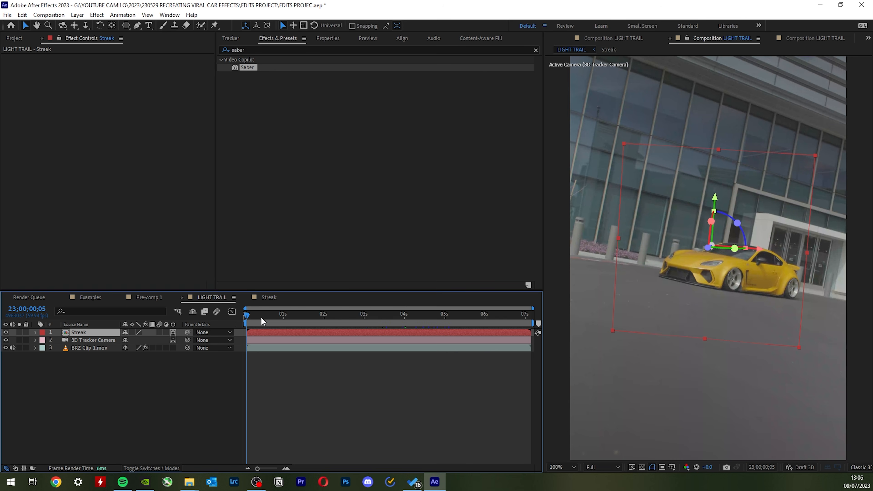
# - Preview the LIGHT TRAIL composition, then duplicate BRZ Clip 1.mov and place the copy above the Streak layer
pyautogui.press('space')
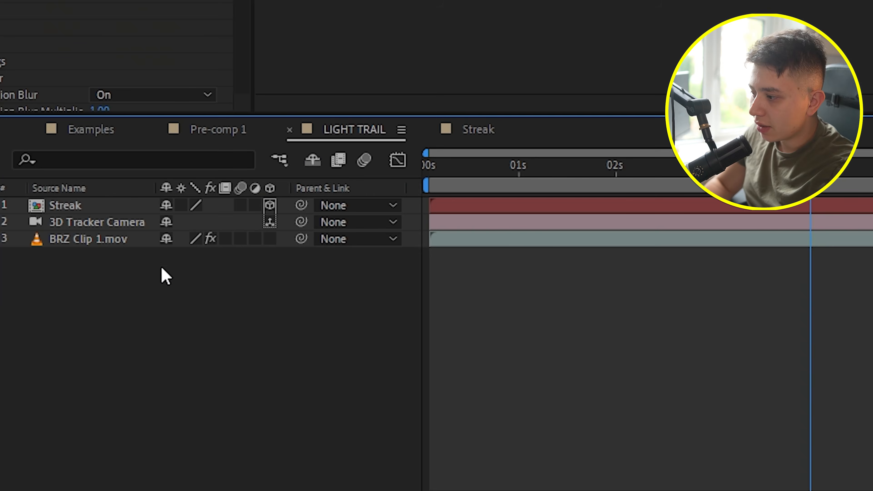
pyautogui.click(87, 243)
pyautogui.hotkey('ctrl', 'd')
pyautogui.moveTo(91, 242); pyautogui.dragTo(84, 200)
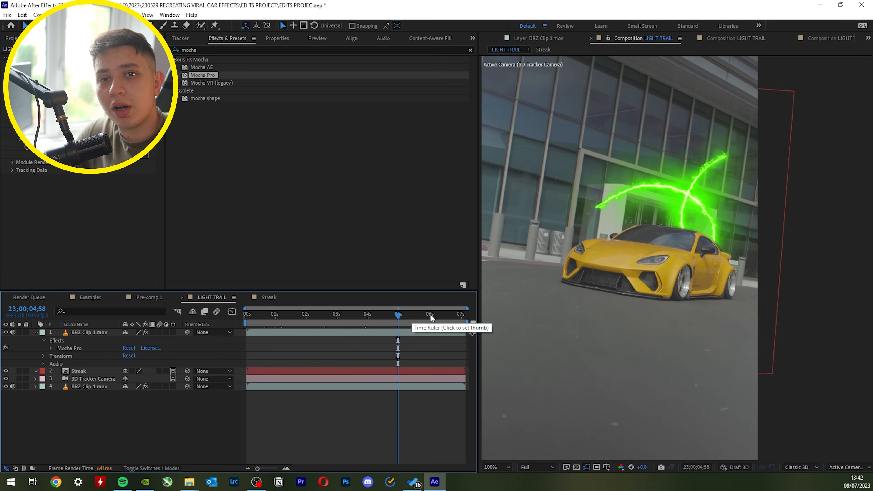
# - Create a new adjustment layer in LIGHT TRAIL and apply a Tint effect that maps white to green
pyautogui.click(432, 318)
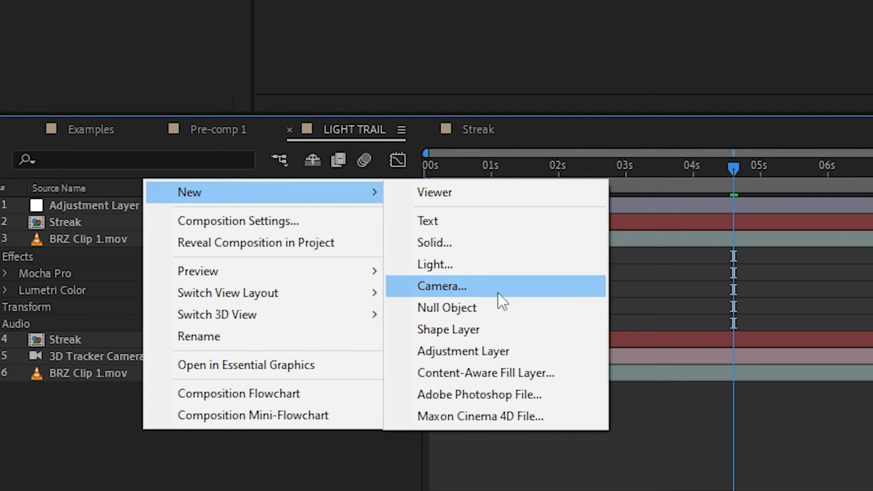
pyautogui.click(493, 352)
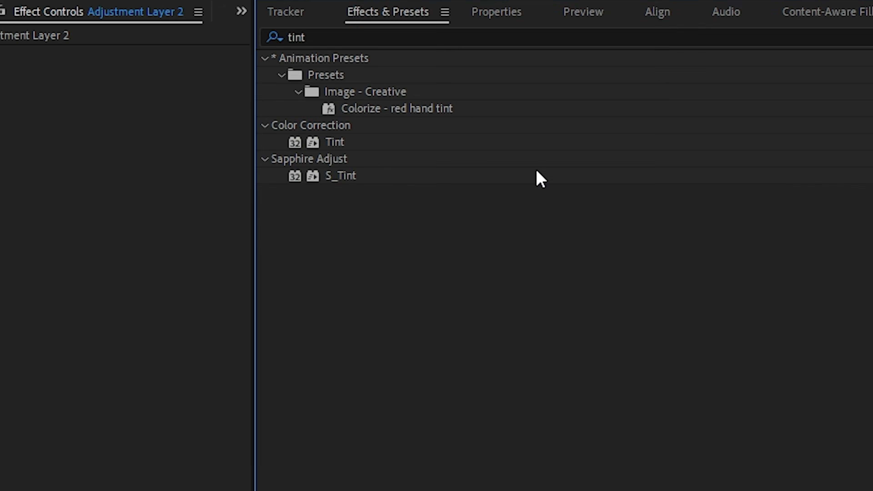
pyautogui.moveTo(333, 141); pyautogui.dragTo(74, 108)
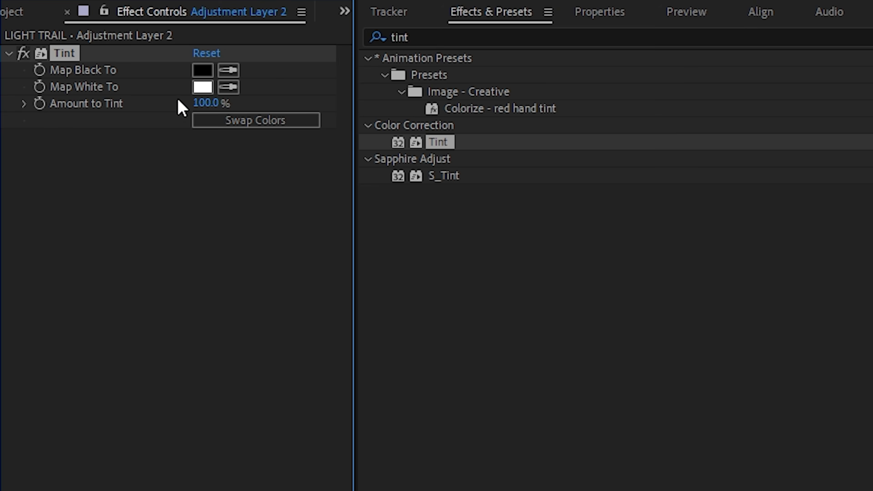
pyautogui.click(203, 87)
pyautogui.click(692, 400)
pyautogui.click(632, 224)
pyautogui.press('Return')
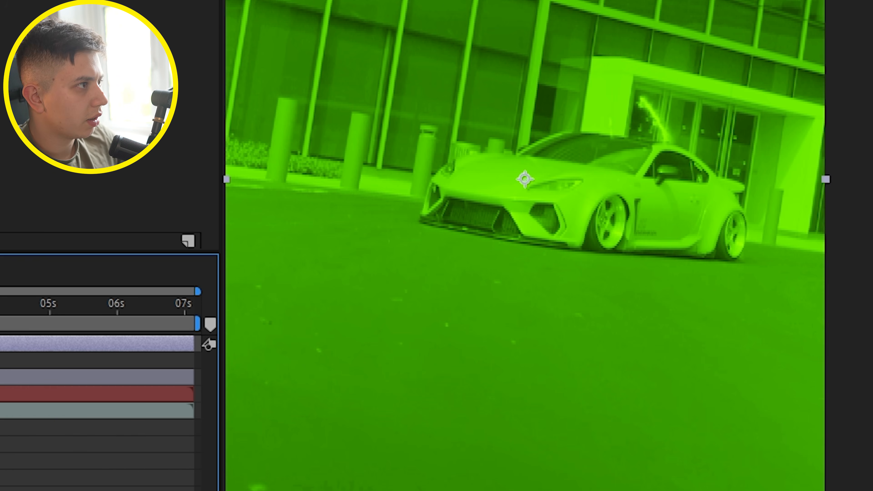
# - Draw a closed mask over the car's windshield on Adjustment Layer 2 and enable keyframing for its Mask Opacity
pyautogui.click(580, 126)
pyautogui.click(560, 131)
pyautogui.click(554, 149)
pyautogui.click(581, 155)
pyautogui.click(611, 152)
pyautogui.click(619, 141)
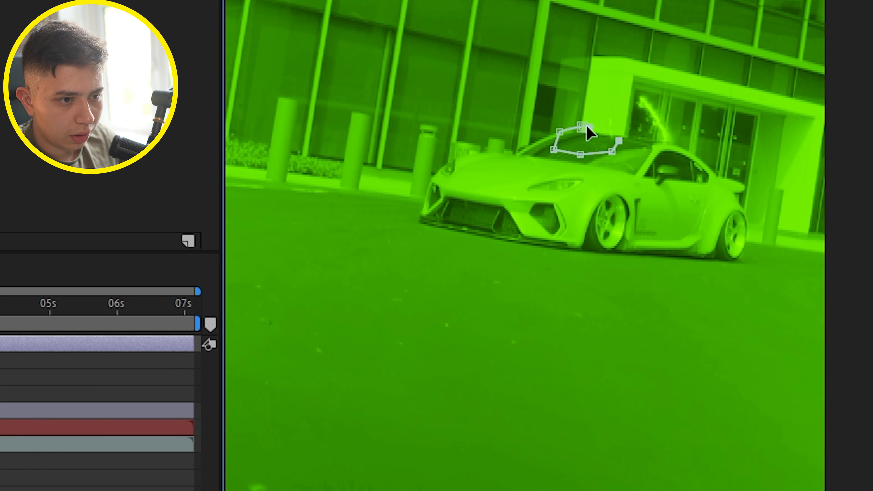
pyautogui.click(580, 127)
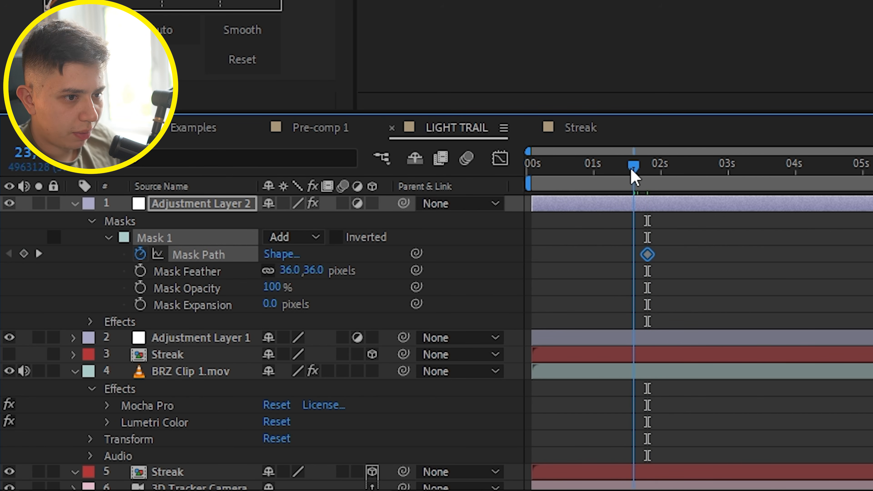
pyautogui.click(139, 288)
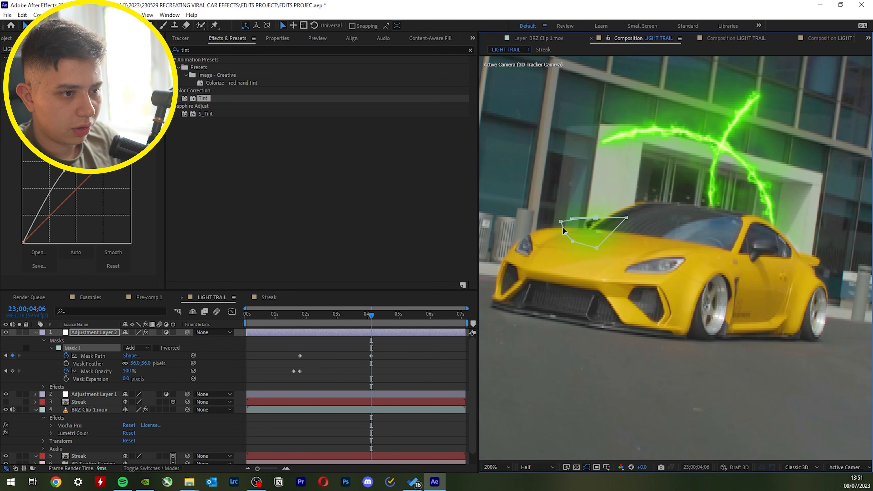
# - Reshape Adjustment Layer 2's mask at 23;00;05;35 to cover the hood corner and headlight, and check the reflection along the timeline
pyautogui.moveTo(312, 323); pyautogui.dragTo(383, 319)
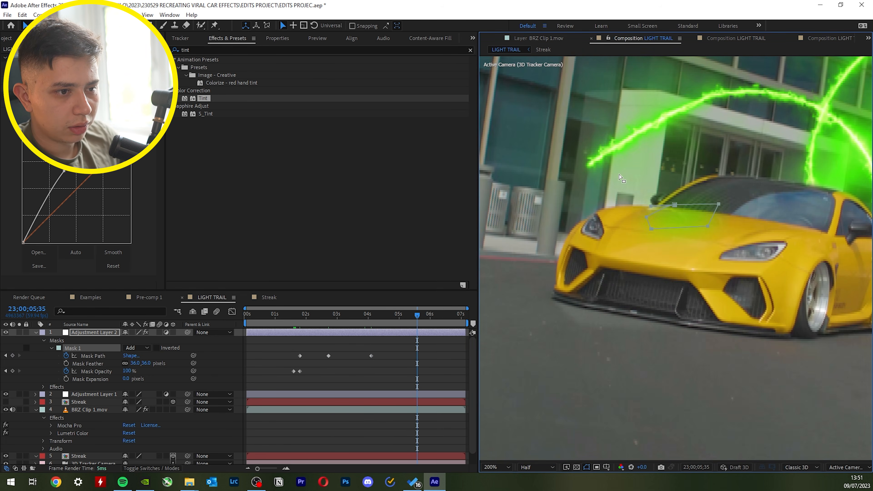
pyautogui.moveTo(618, 175); pyautogui.dragTo(760, 272)
pyautogui.moveTo(717, 204); pyautogui.dragTo(651, 210)
pyautogui.moveTo(660, 88); pyautogui.dragTo(701, 86)
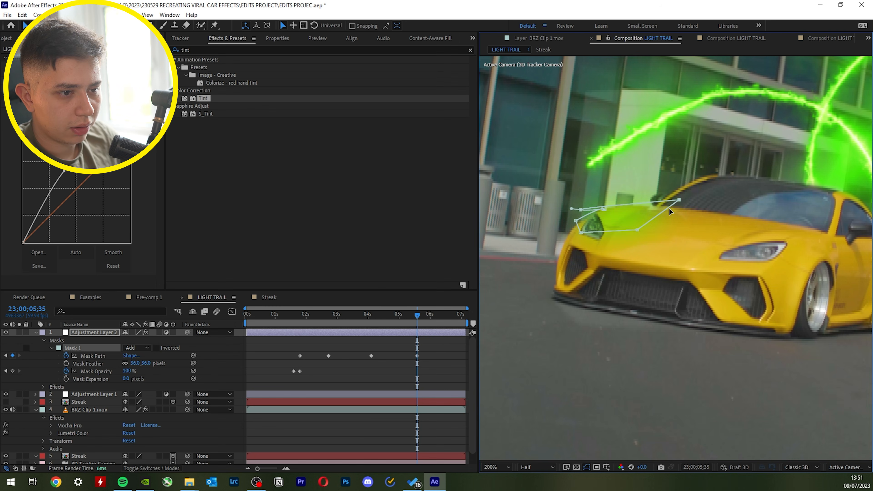
pyautogui.moveTo(637, 230); pyautogui.dragTo(651, 232)
pyautogui.moveTo(581, 233); pyautogui.dragTo(591, 251)
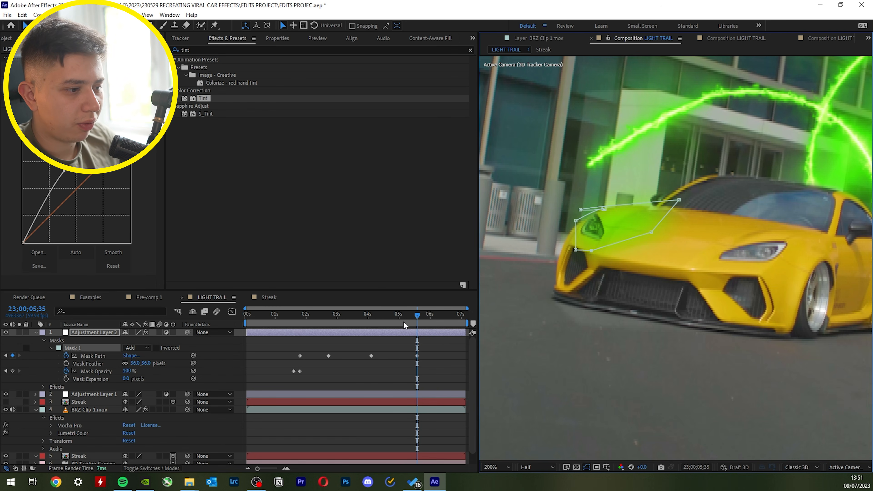
pyautogui.click(426, 316)
pyautogui.click(580, 197)
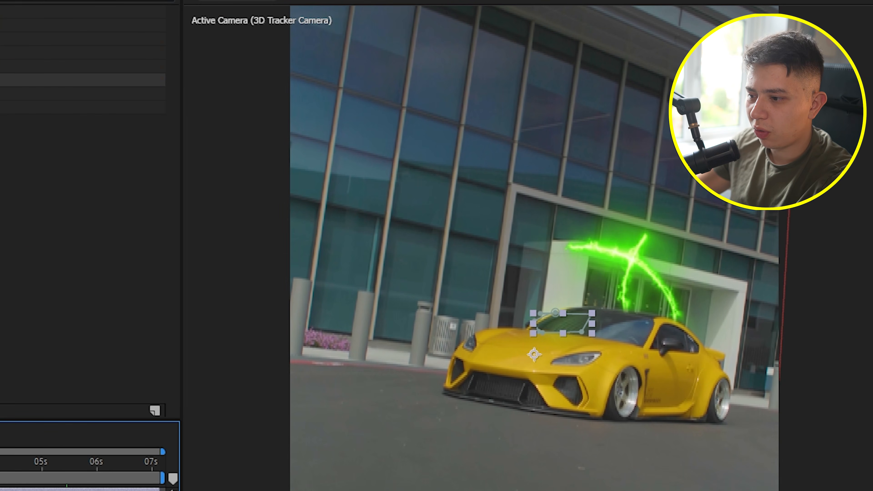
pyautogui.click(144, 479)
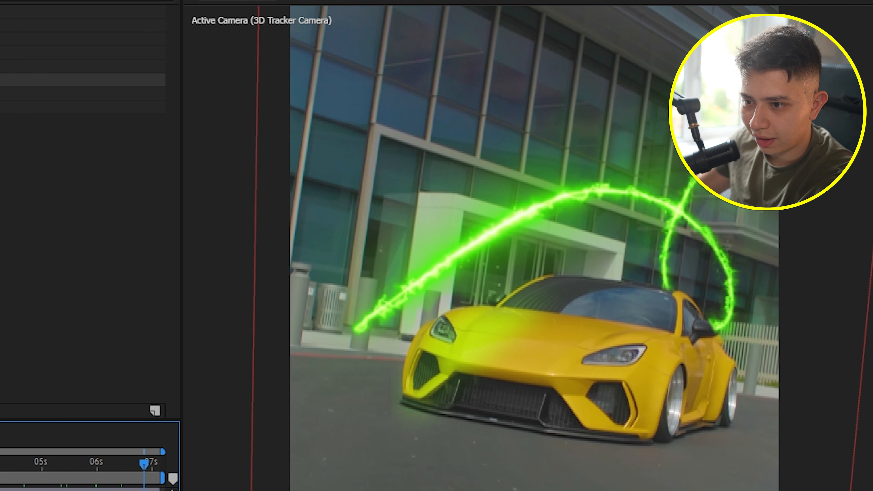
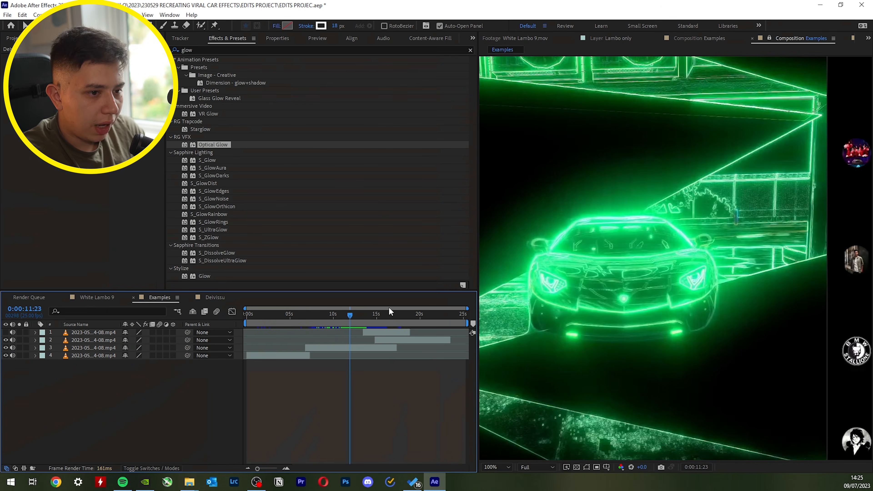
# - Review the neon car reference in Examples, open the Deivissu composition and search the effects for Find Edges
pyautogui.moveTo(311, 318); pyautogui.dragTo(319, 320)
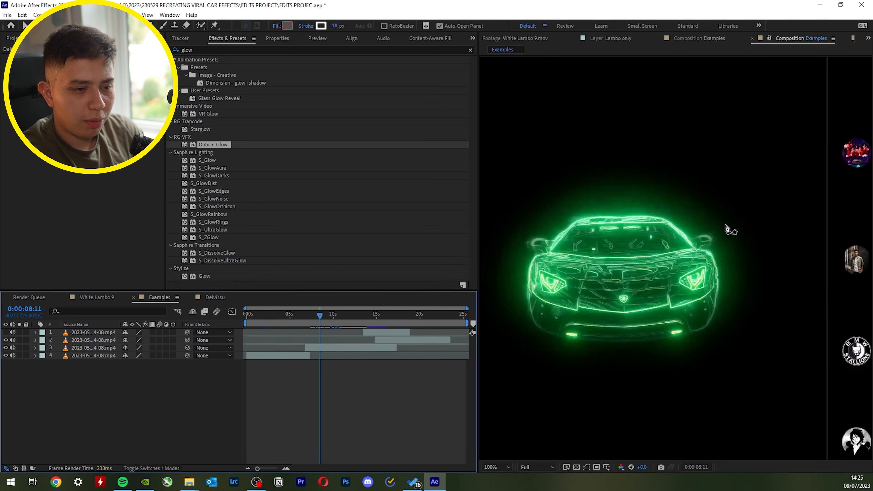
pyautogui.click(215, 298)
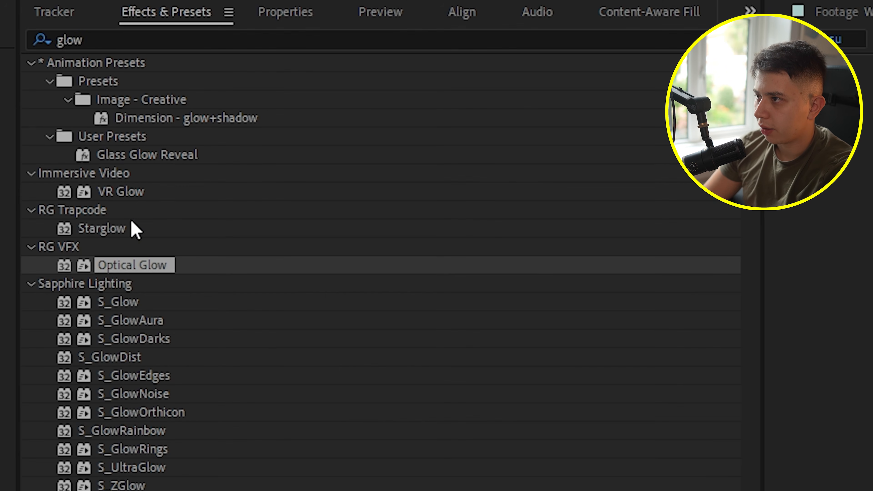
pyautogui.doubleClick(113, 41)
pyautogui.write('df')
pyautogui.press('BackSpace')
pyautogui.write('ind')
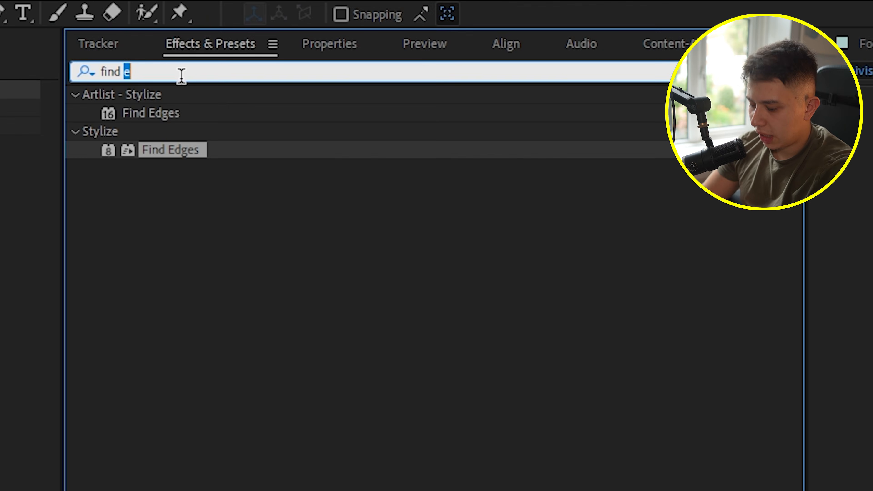
# - Apply Optical Glow to the Lambo only layer and choose its Colorize color
pyautogui.write('fg')
pyautogui.press('BackSpace')
pyautogui.press('BackSpace')
pyautogui.write('glow')
pyautogui.moveTo(504, 241); pyautogui.dragTo(207, 276)
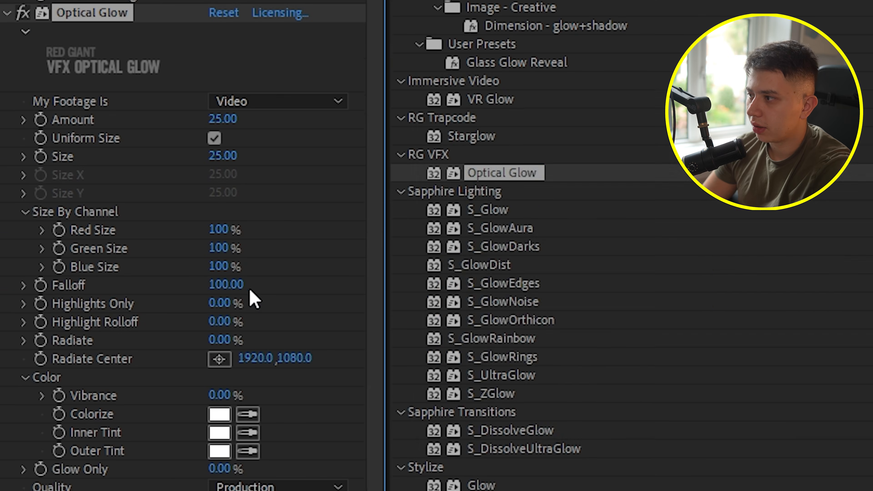
pyautogui.click(220, 414)
pyautogui.click(755, 339)
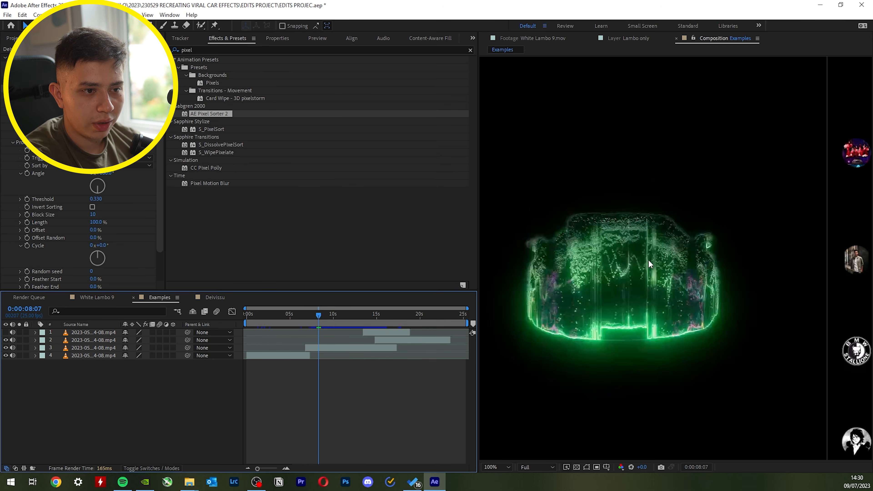
# - Examine the dissolving car in the Examples reference and apply AE Pixel Sorter 2 to the Lambo only layer
pyautogui.scroll(2, 531, 275)
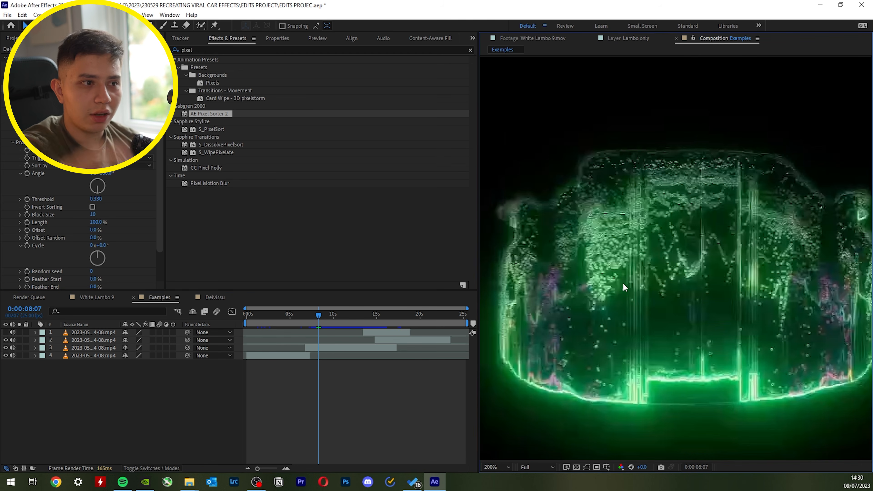
pyautogui.click(344, 310)
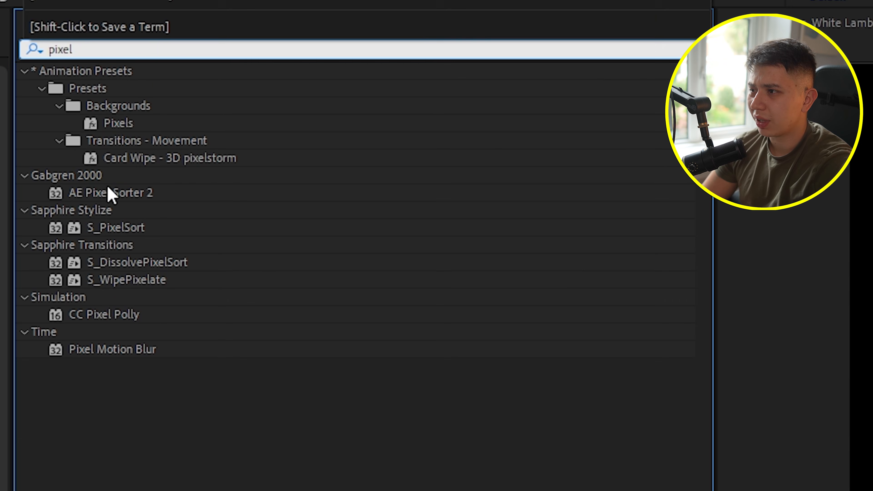
pyautogui.click(109, 194)
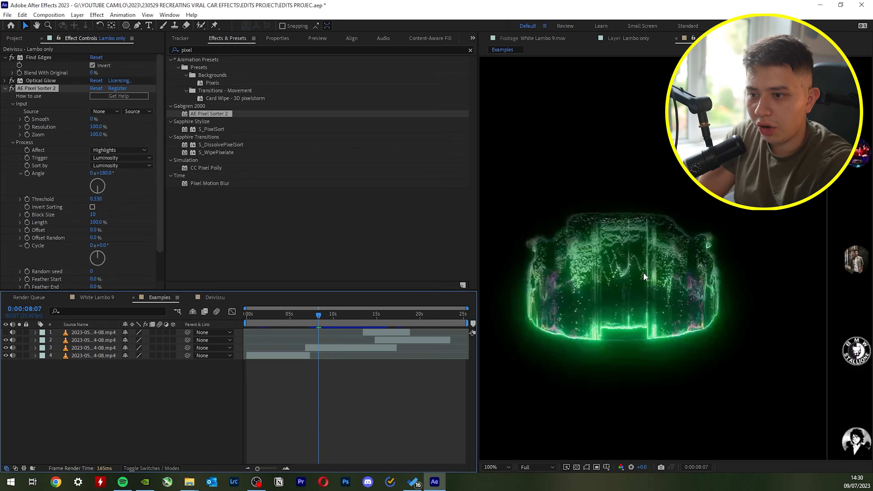
pyautogui.scroll(2, 706, 278)
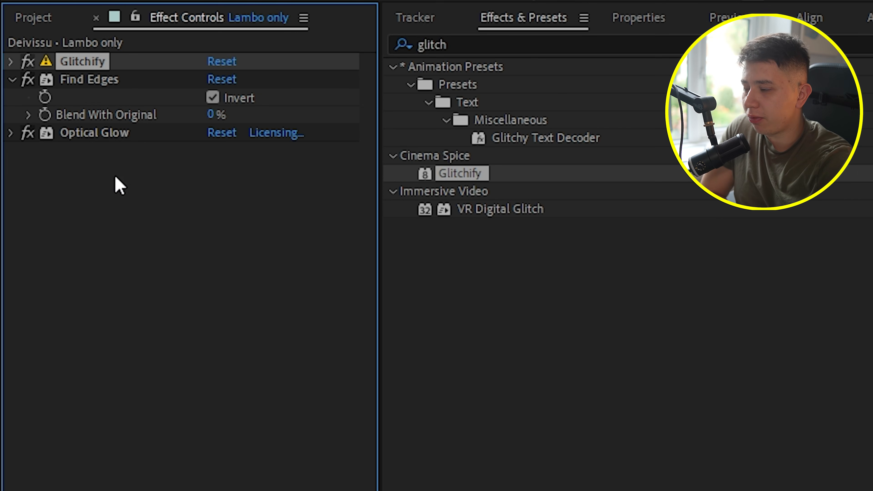
# - Expand Glitchify's Image Glitch and Color Glitch settings on the Lambo only layer and enable Color Glitch
pyautogui.click(10, 62)
pyautogui.scroll(-10, 29, 311)
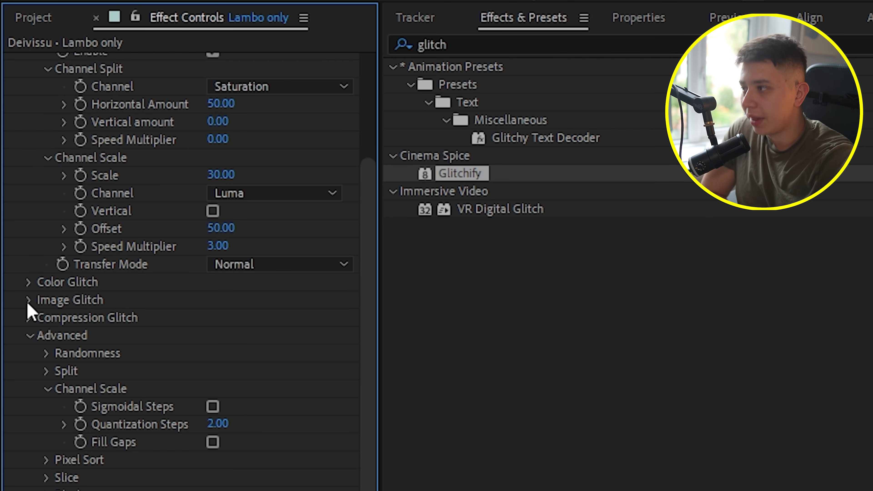
pyautogui.click(28, 301)
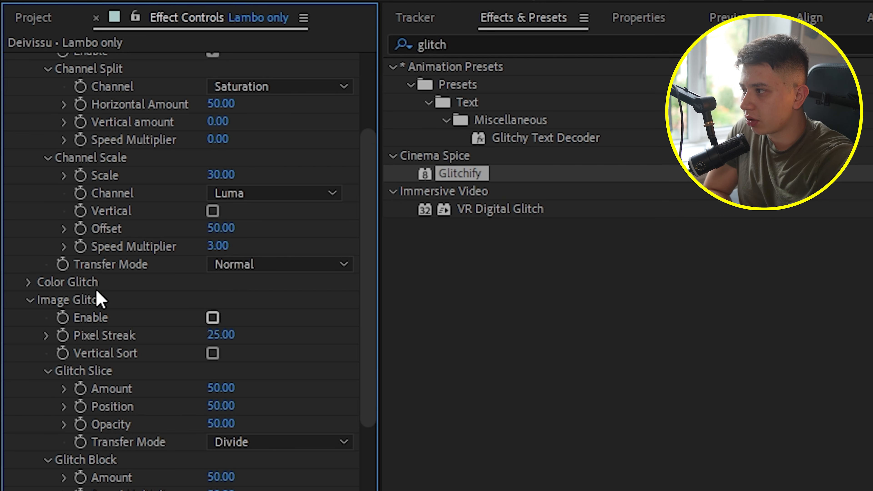
pyautogui.click(29, 282)
pyautogui.click(212, 300)
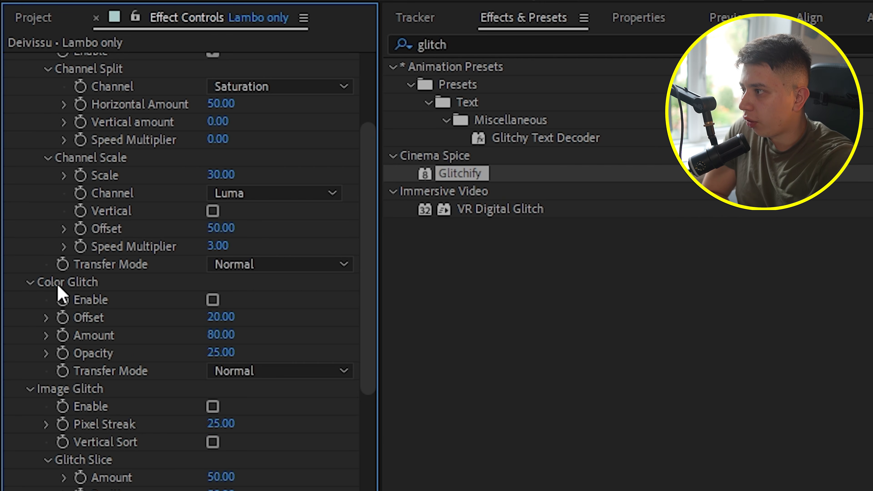
# - Enable Vertical for Glitchify's Channel Scale on the Lambo only layer, with Offset 66 and Speed Multiplier 0
pyautogui.click(30, 282)
pyautogui.click(30, 301)
pyautogui.click(29, 312)
pyautogui.scroll(-5, 28, 316)
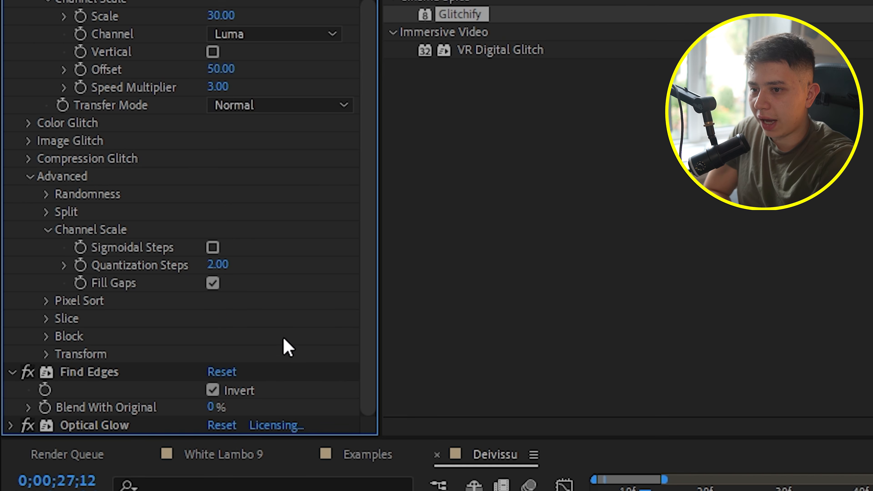
pyautogui.scroll(4, 286, 347)
pyautogui.click(212, 187)
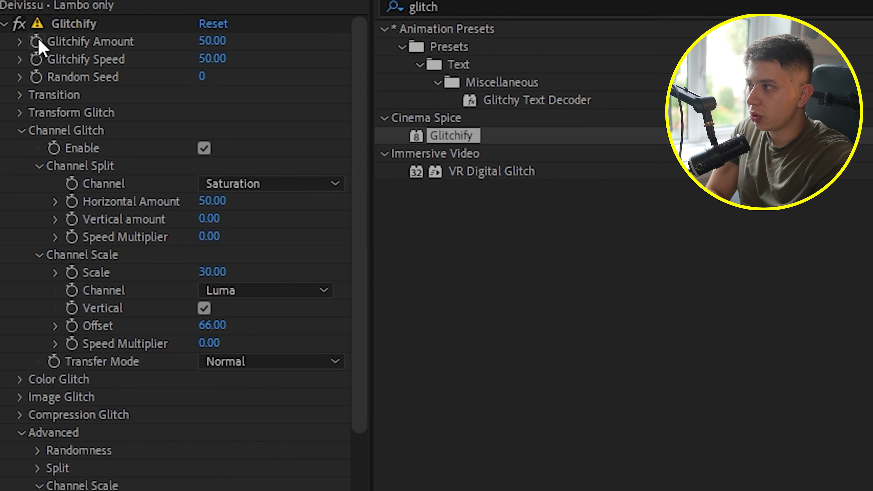
# - Keyframe Glitchify Amount on the Lambo only layer from 50 at the clip's start to 0 at 0;00;27;10
pyautogui.click(37, 41)
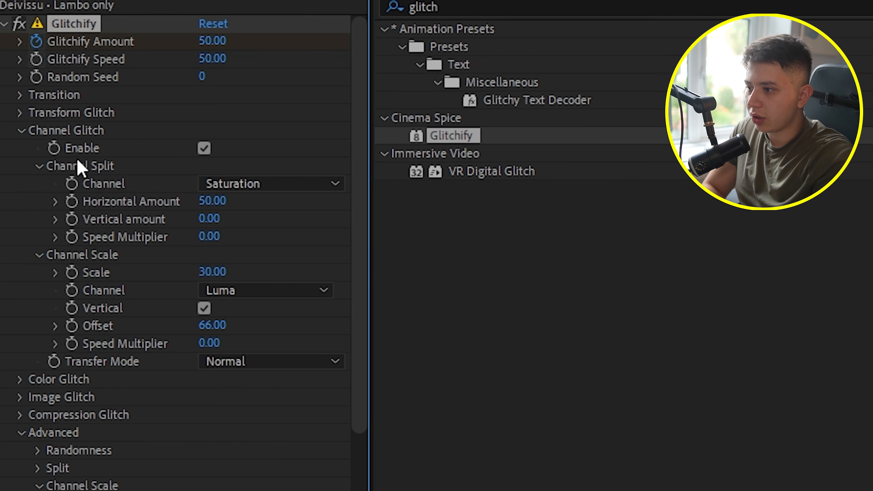
pyautogui.press('u')
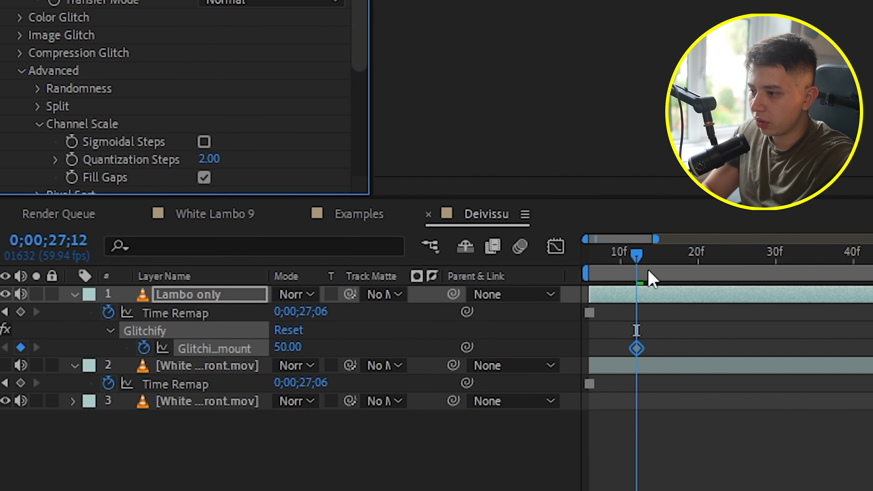
pyautogui.click(659, 263)
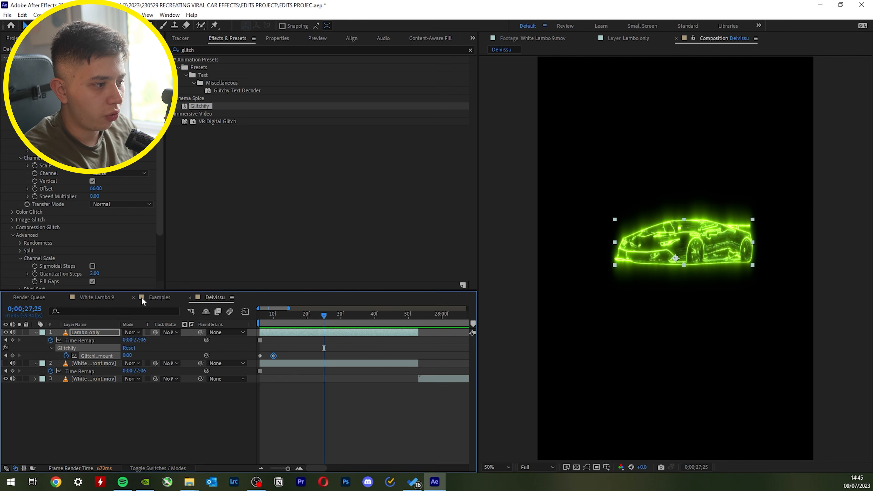
# - Rename the hidden White Lambo front footage layer below Lambo only as Mask
pyautogui.click(143, 302)
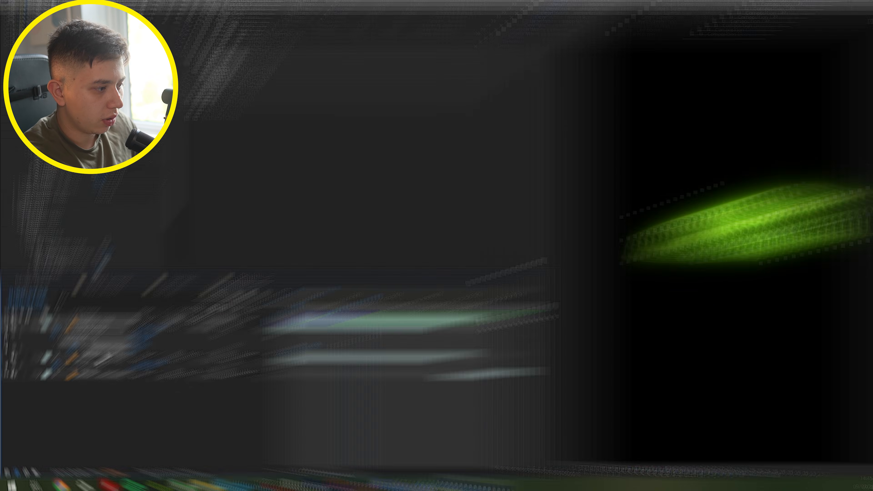
pyautogui.click(91, 365)
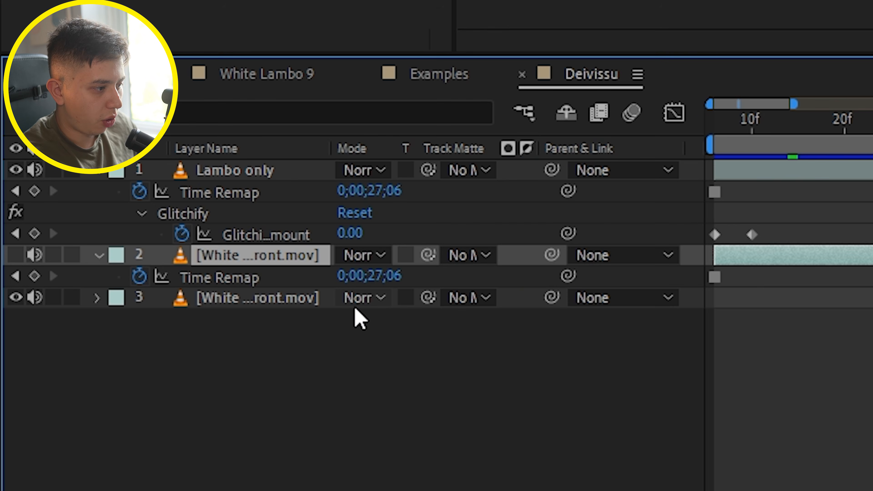
pyautogui.press('Return')
pyautogui.write('Mask')
pyautogui.press('Return')
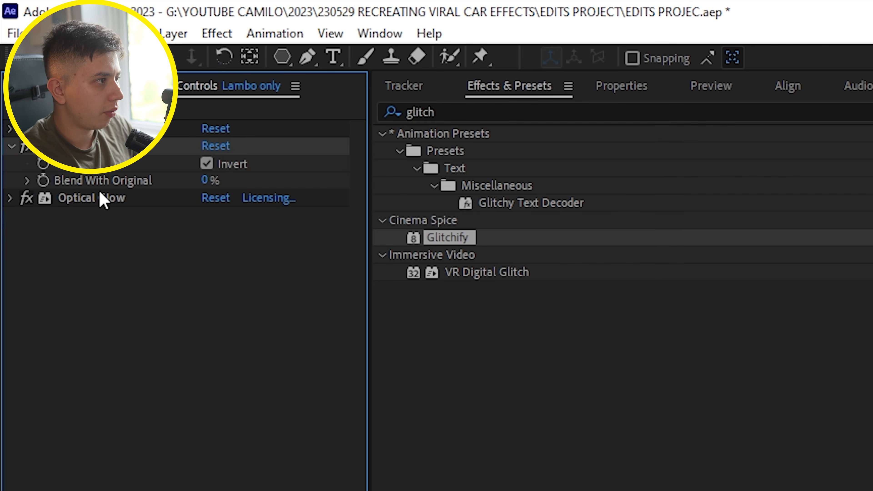
# - Copy Find Edges and Optical Glow from Lambo only onto the unhidden Mask layer and start a mask path at the frame's left edge
pyautogui.click(102, 202)
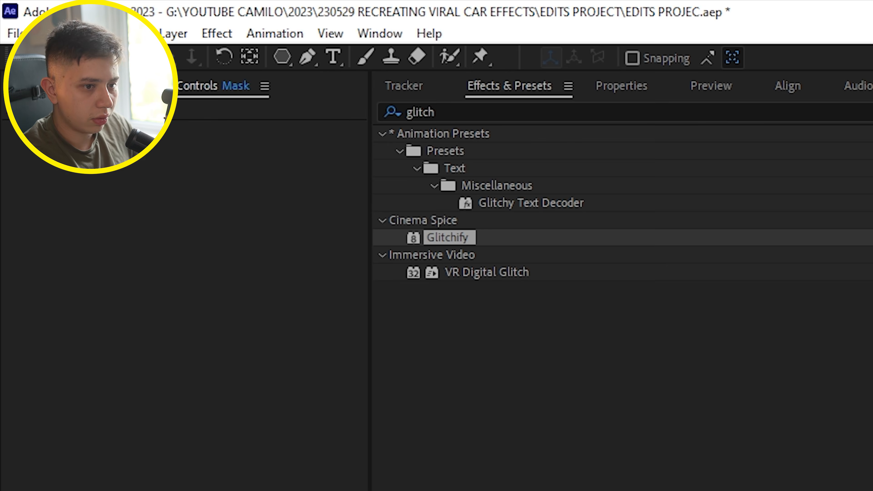
pyautogui.hotkey('ctrl', 'v')
pyautogui.click(12, 181)
pyautogui.press('g')
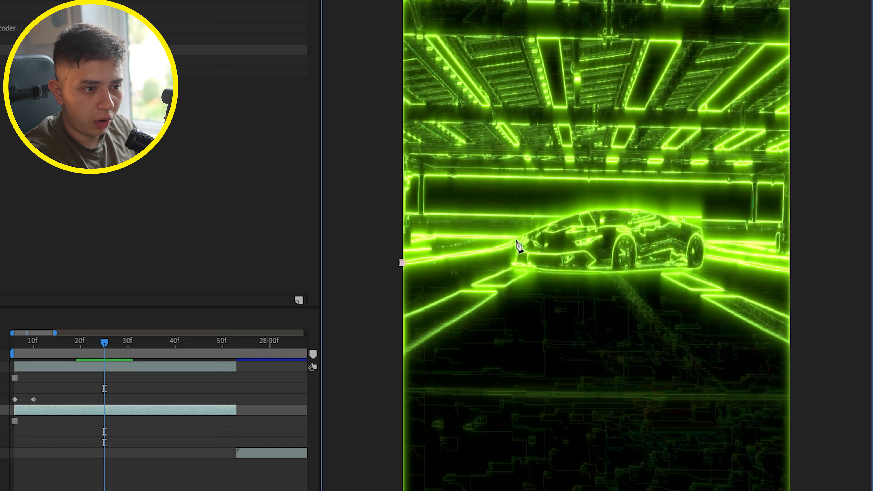
pyautogui.click(402, 262)
# - Make the Mask layer start at 0;00;27;13 and pre-compose it as Mask Comp 1 with all attributes moved into the new composition
pyautogui.press('Home')
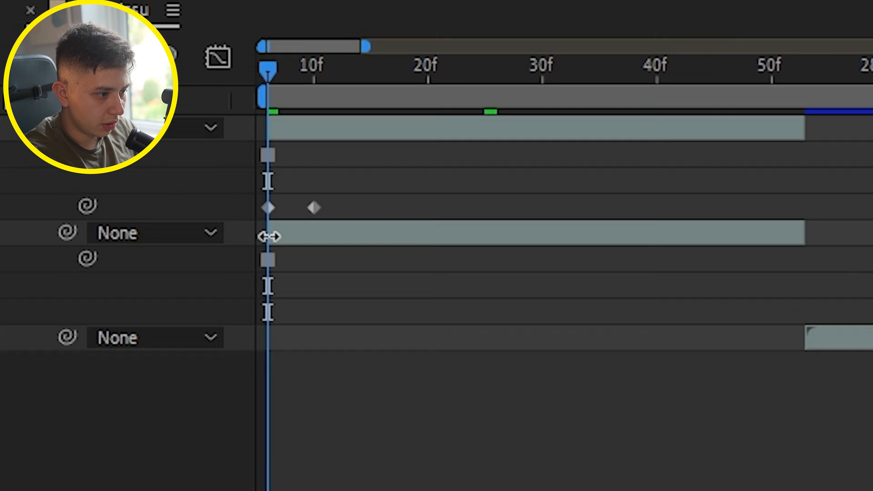
pyautogui.moveTo(15, 412); pyautogui.dragTo(30, 412)
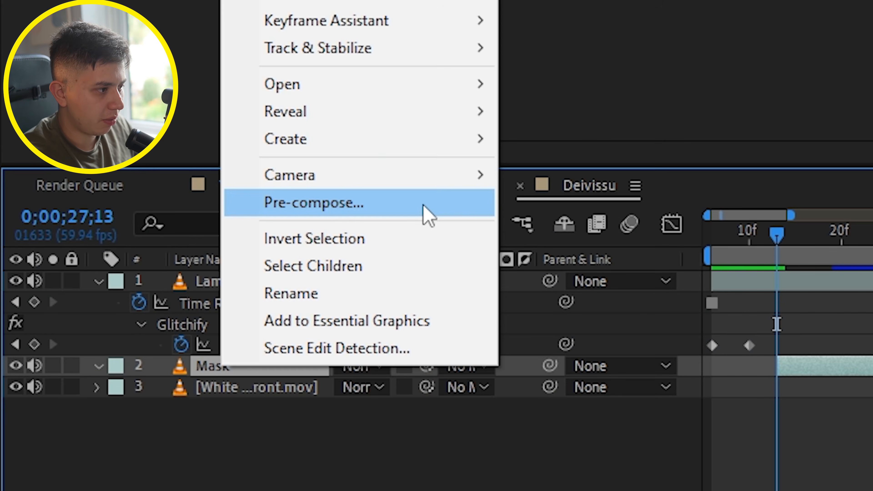
pyautogui.click(423, 205)
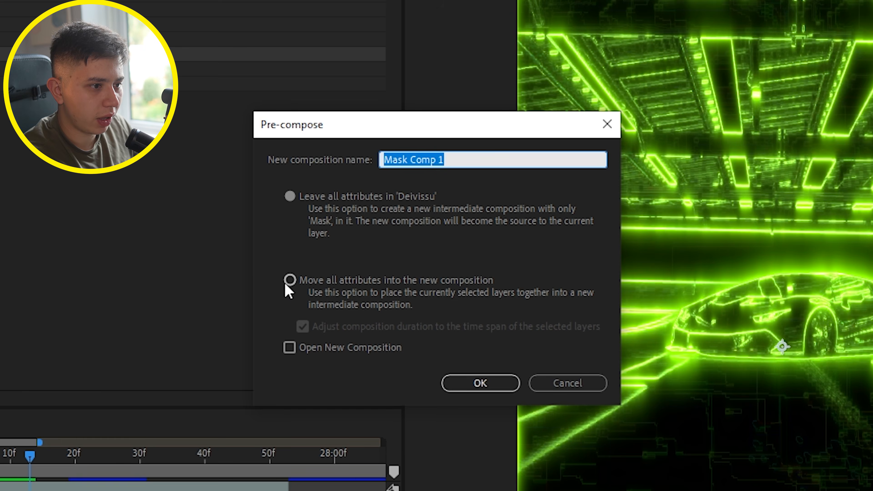
pyautogui.click(288, 282)
pyautogui.click(453, 386)
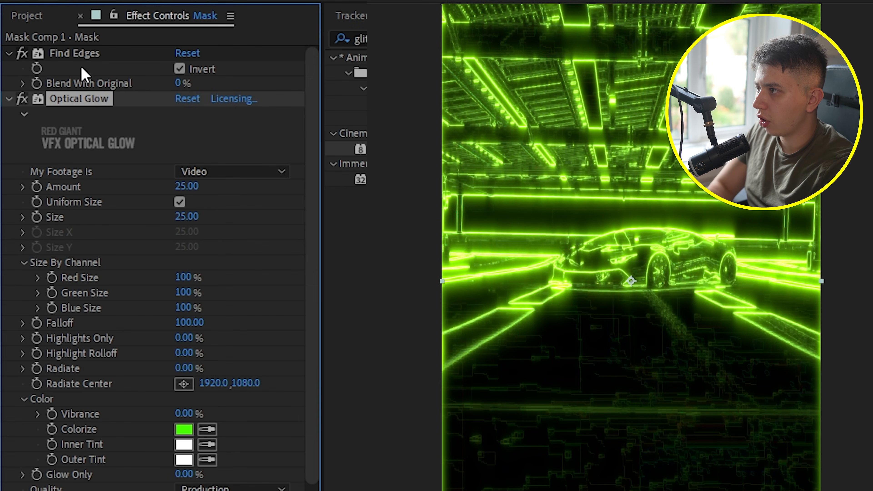
# - Move Find Edges and Optical Glow from the Mask layer inside Mask Comp 1 to the Mask Comp 1 layer in Deivissu
pyautogui.keyDown('ctrl'); pyautogui.click(82, 54); pyautogui.keyUp('ctrl')
pyautogui.hotkey('ctrl', 'x')
pyautogui.click(412, 222)
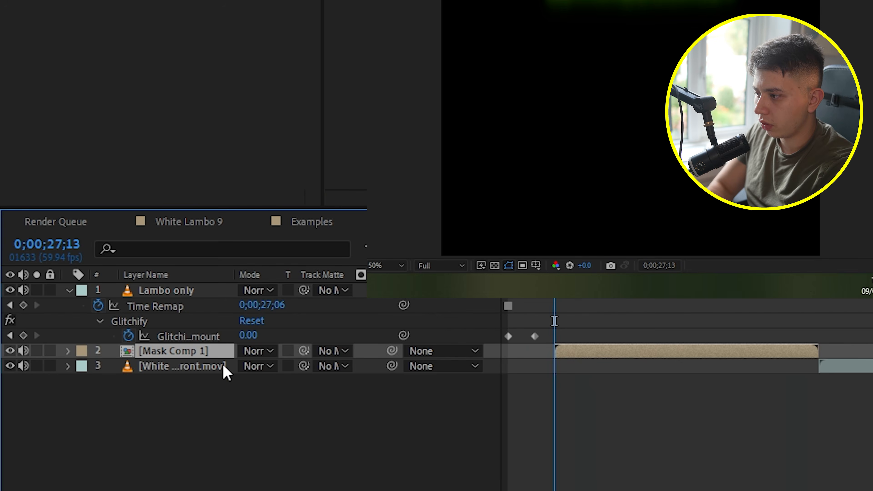
# - Inside Mask Comp 1, add Glitchify to the Mask layer and keyframe its Amount from 50 at 0;00;00;07 to a lower value at 0;00;00;10
pyautogui.doubleClick(188, 357)
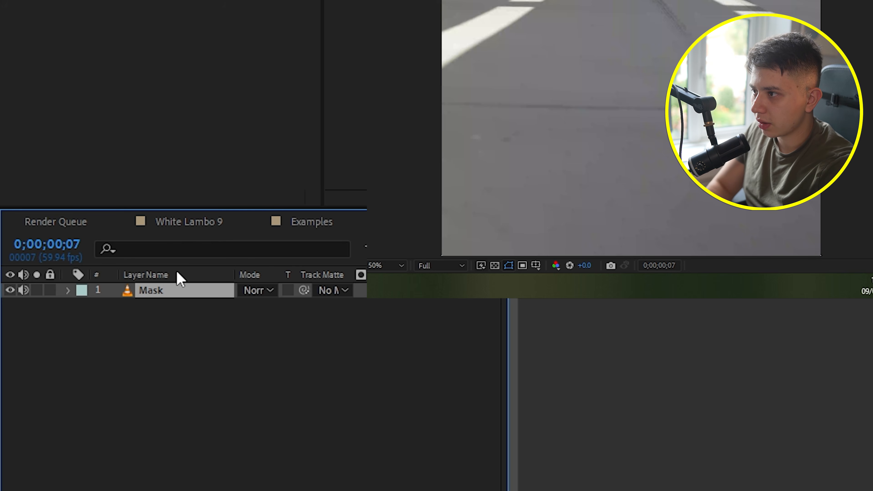
pyautogui.moveTo(360, 102); pyautogui.dragTo(260, 153)
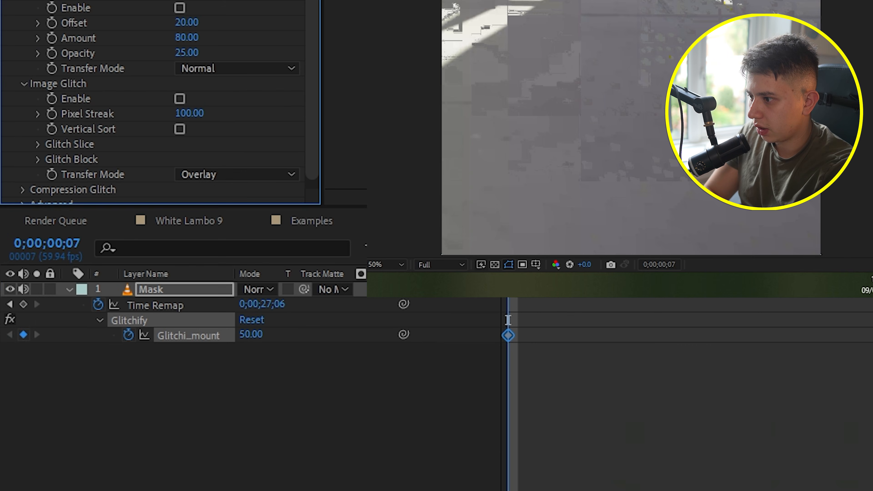
pyautogui.click(538, 261)
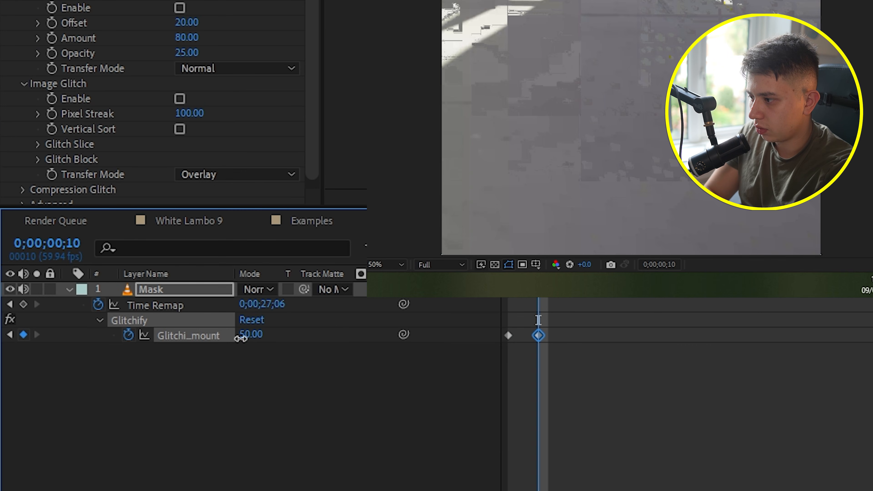
pyautogui.moveTo(240, 338); pyautogui.dragTo(223, 339)
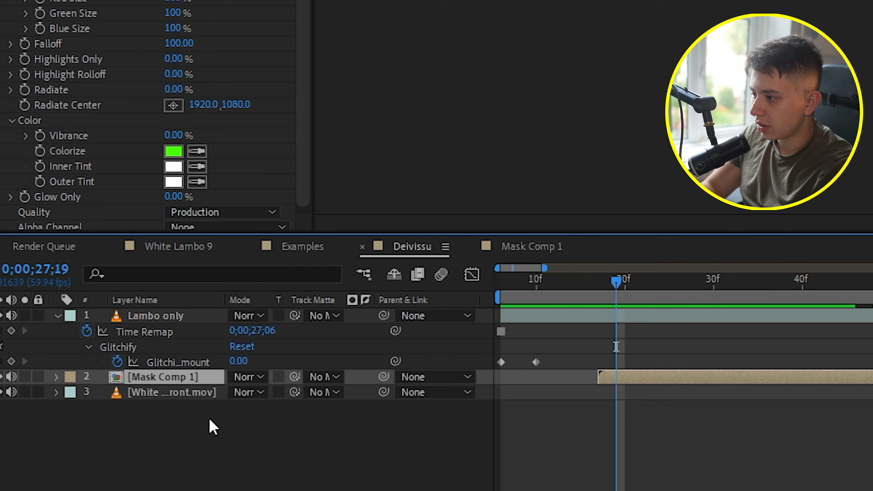
# - Duplicate the masked Mask Comp 1 layer with the copy offset a few frames forward, and start a mask above the car's front
pyautogui.press('m')
pyautogui.click(136, 399)
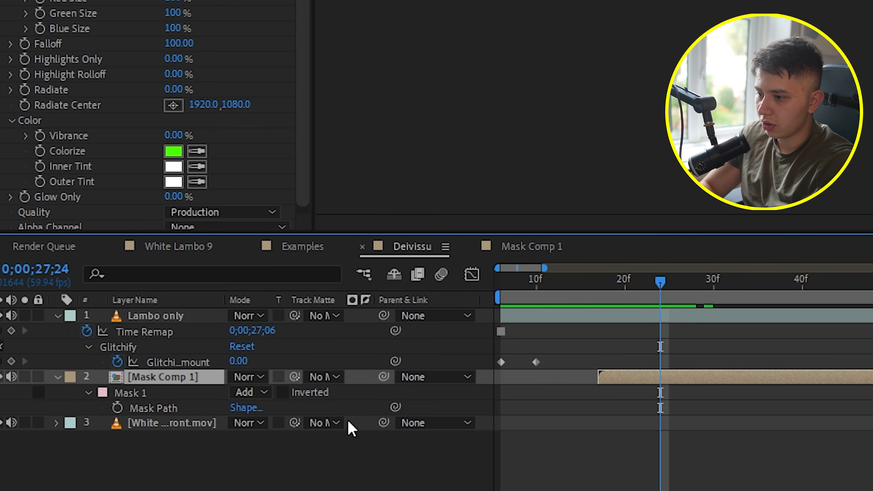
pyautogui.hotkey('ctrl', 'd')
pyautogui.moveTo(621, 391); pyautogui.dragTo(643, 391)
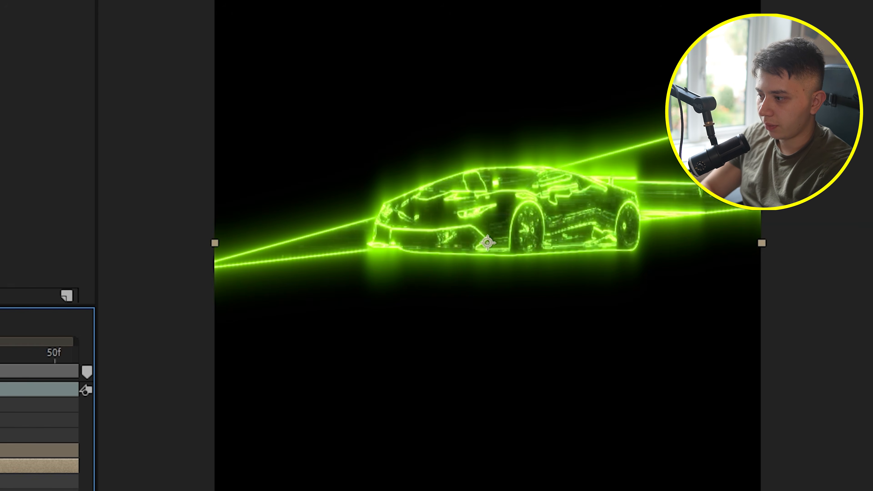
pyautogui.click(338, 98)
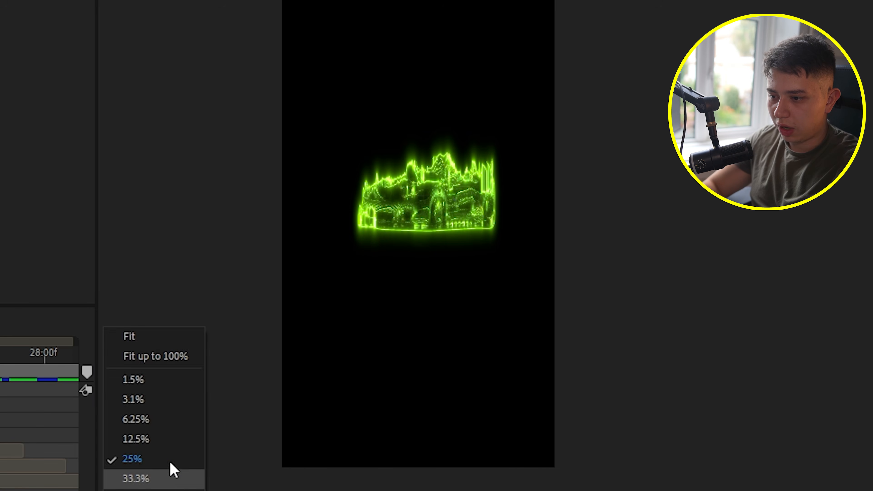
# - Fit the Deivissu composition in the viewer and play back the glitching edge animation
pyautogui.click(165, 336)
pyautogui.press('space')
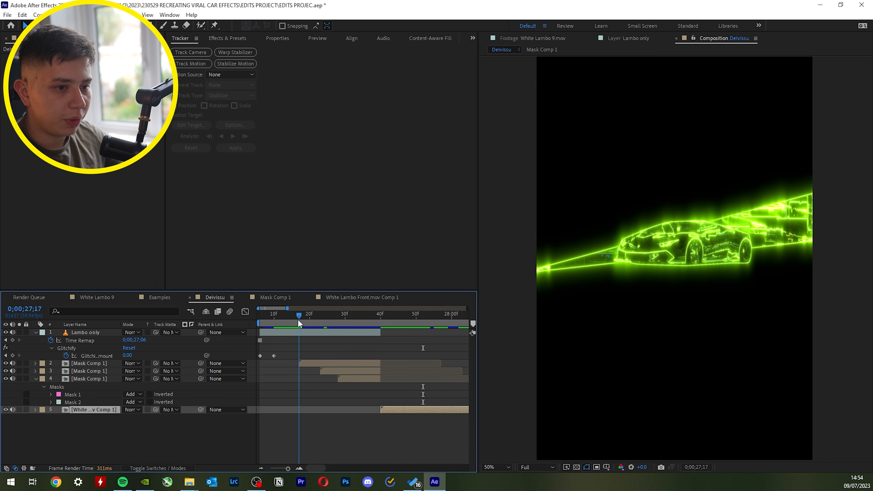
# - Animate a glow flicker on Lambo only by keyframing Optical Glow Amount at 25 on 0;00;27;17 and 44 on 0;00;27;19
pyautogui.click(306, 333)
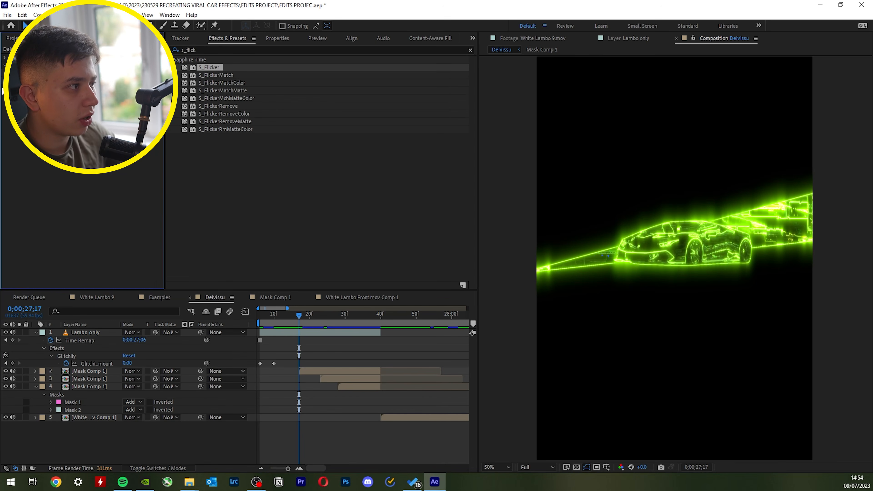
pyautogui.click(4, 89)
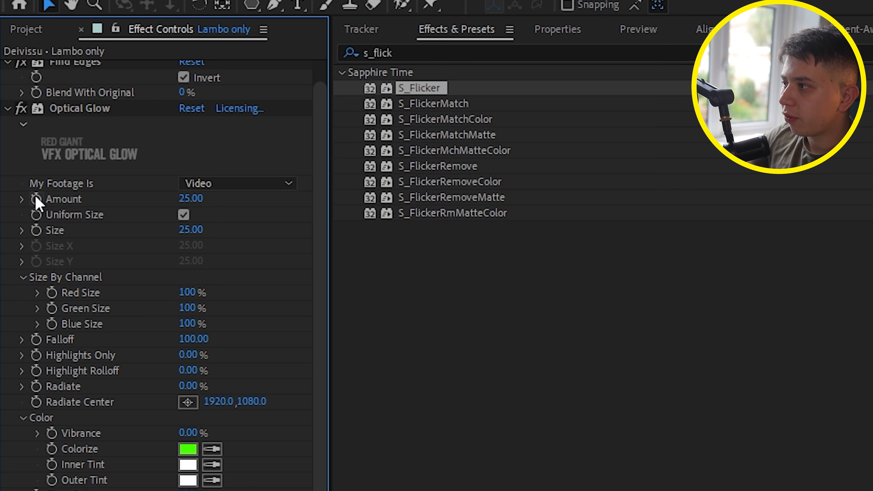
pyautogui.click(37, 200)
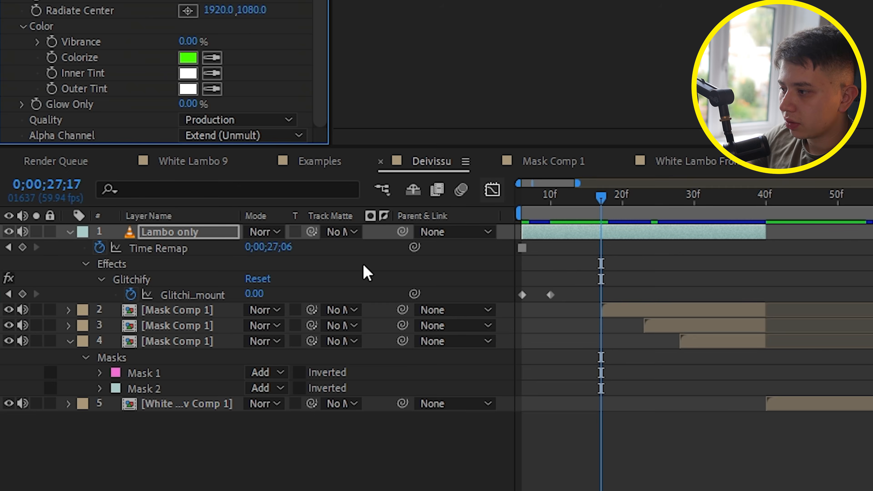
pyautogui.press('u')
pyautogui.press('pagedown')
pyautogui.press('pagedown')
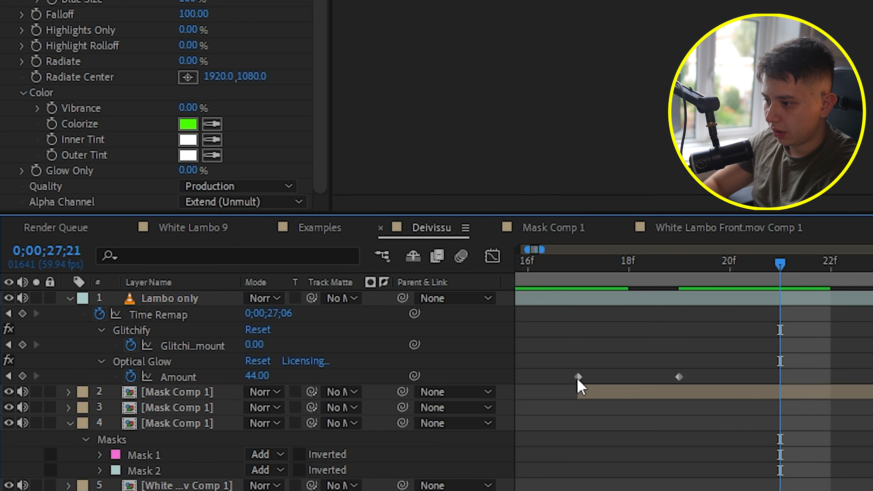
pyautogui.click(578, 378)
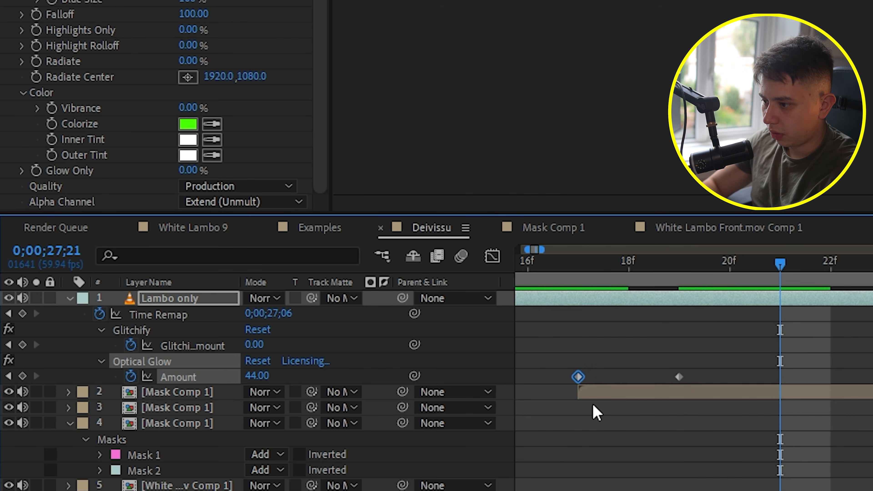
pyautogui.click(559, 264)
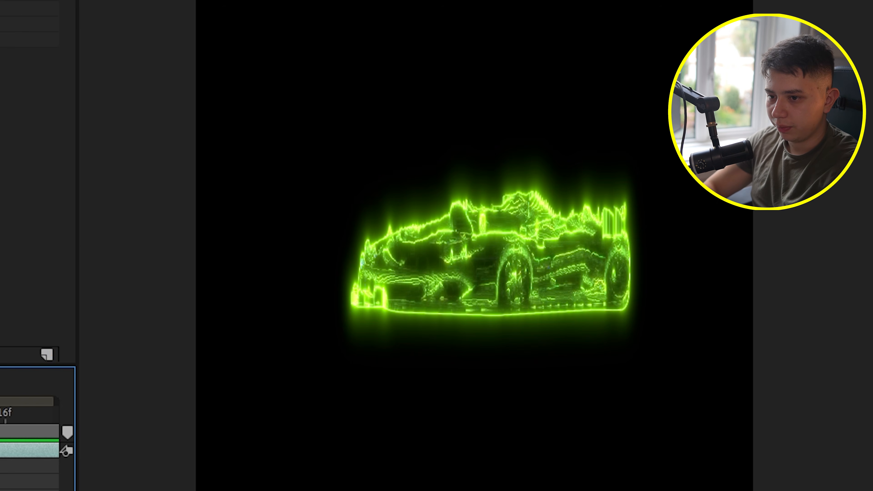